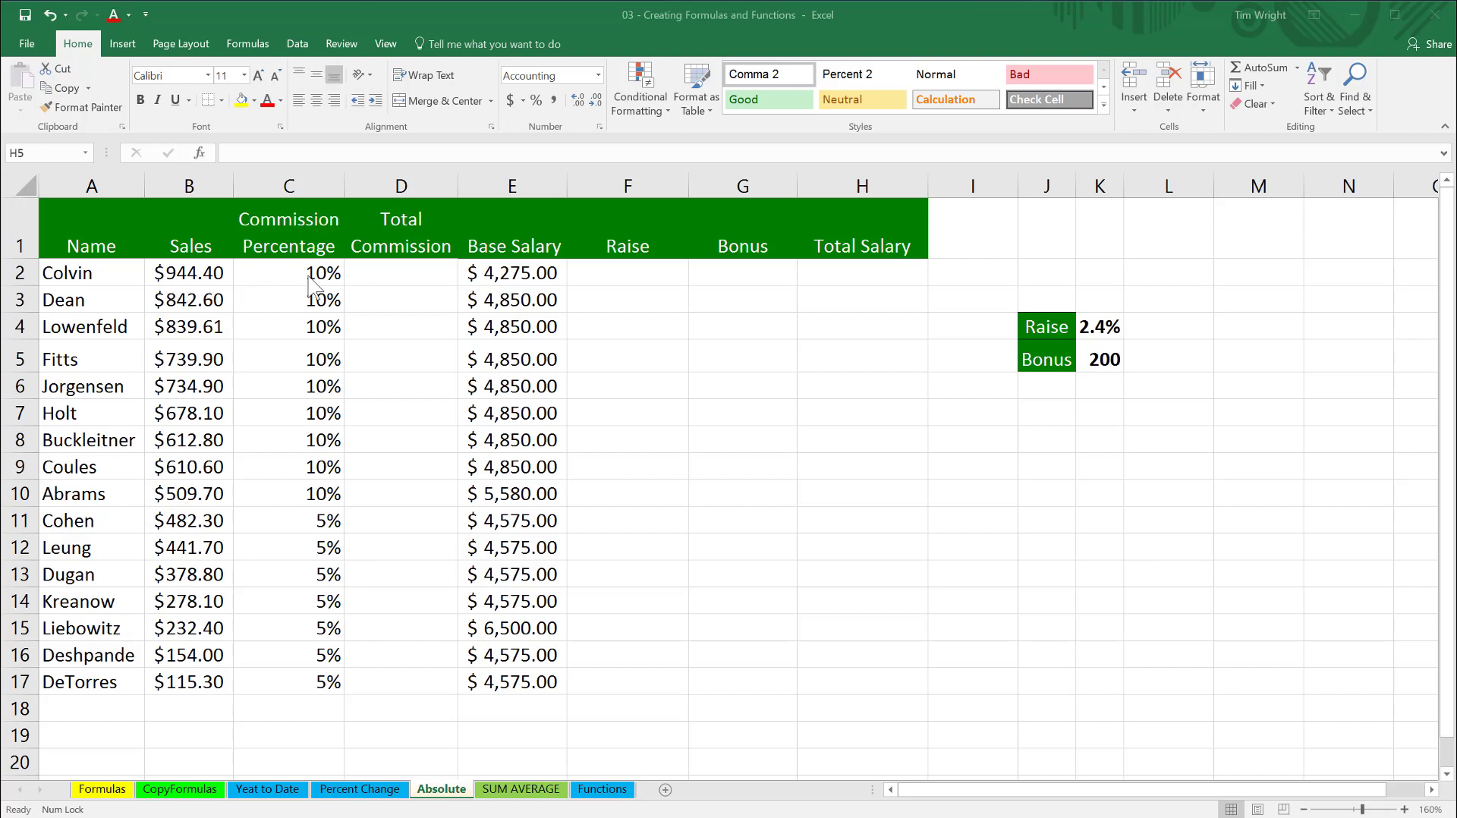
# - Enter the formula =B2*C2 in D2 to calculate the first employee's total commission
pyautogui.click(388, 274)
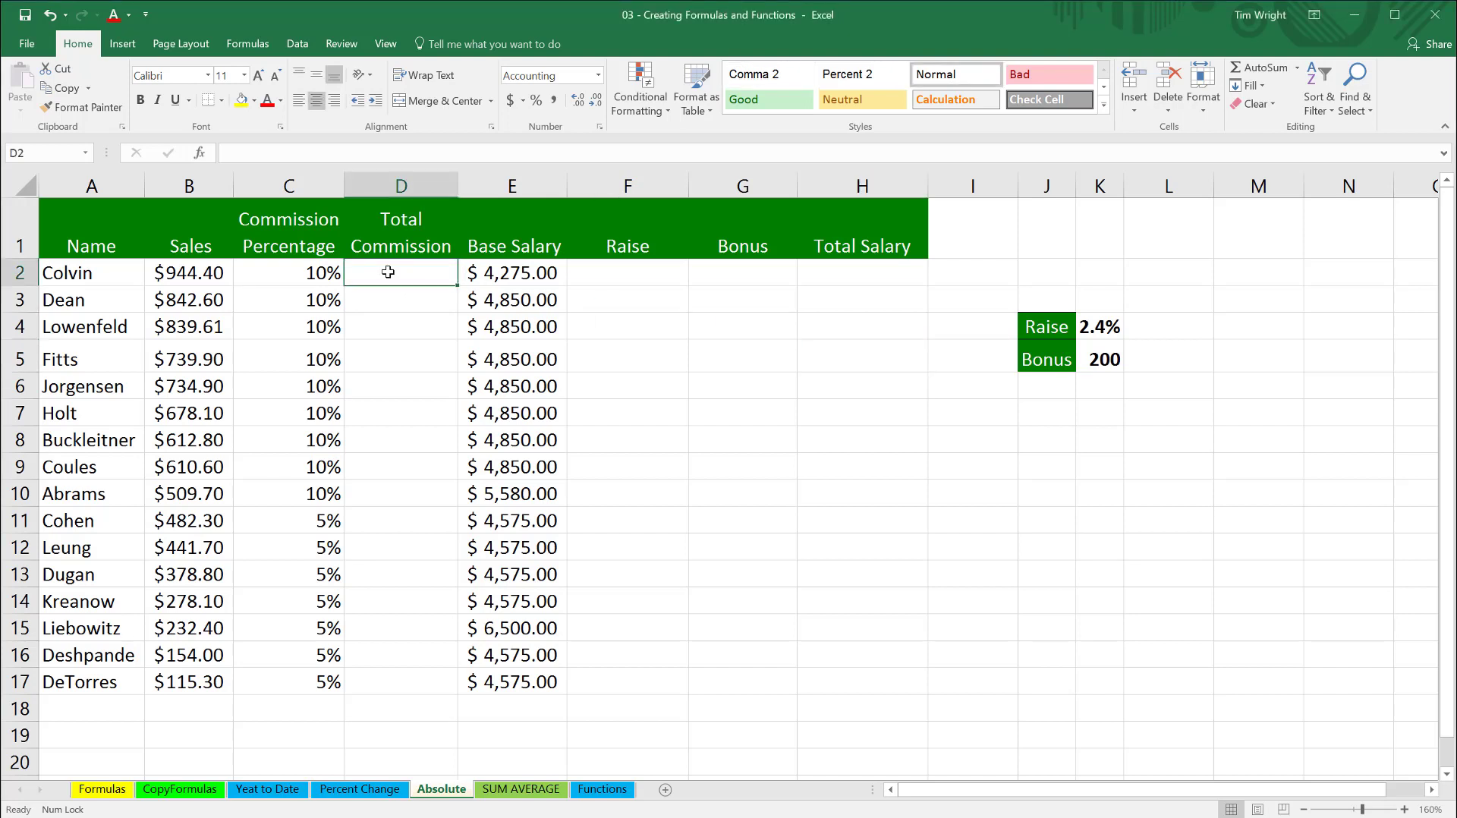
pyautogui.write('=')
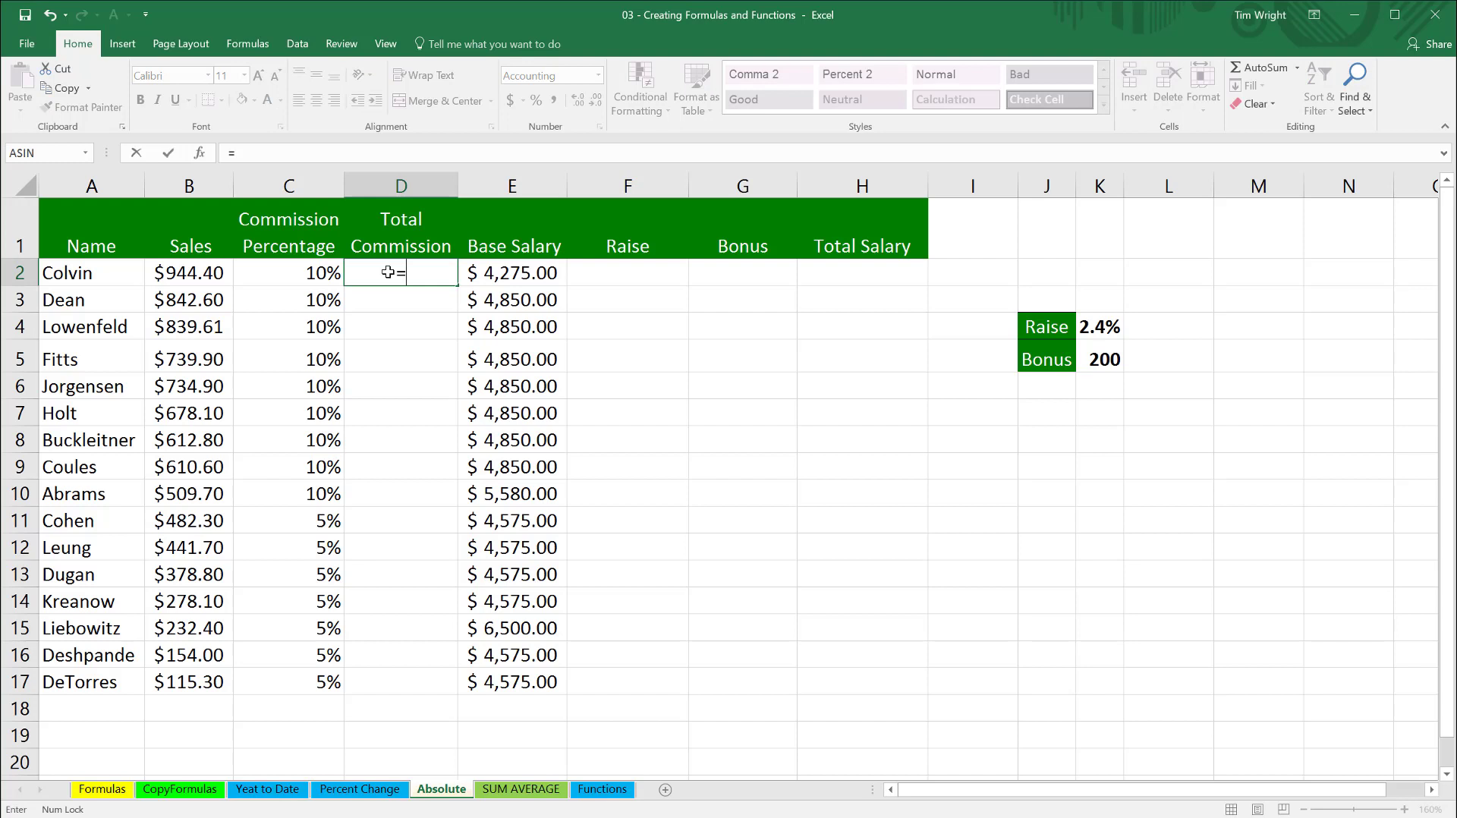
pyautogui.click(195, 275)
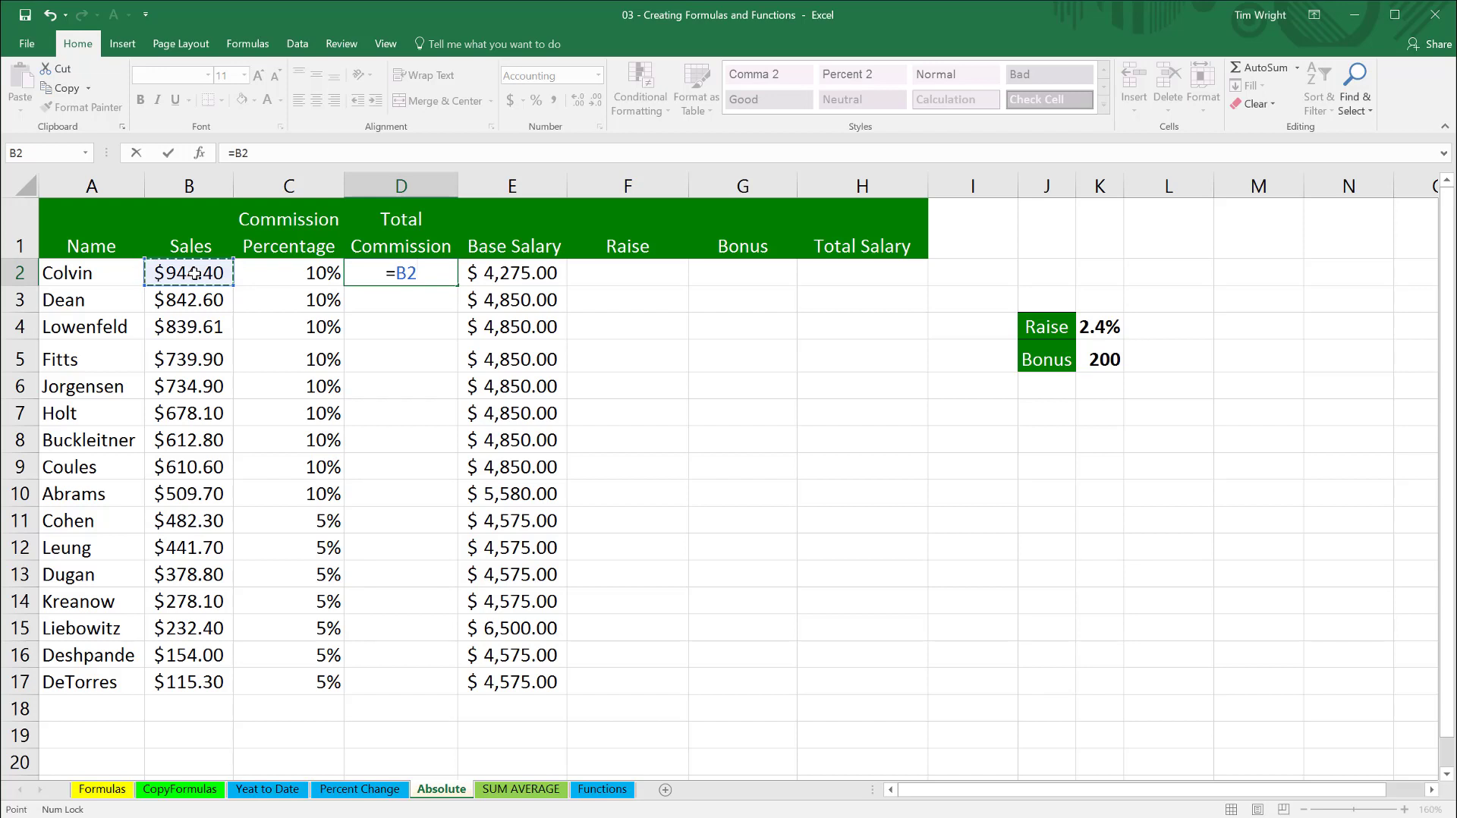
pyautogui.write('*')
pyautogui.click(317, 274)
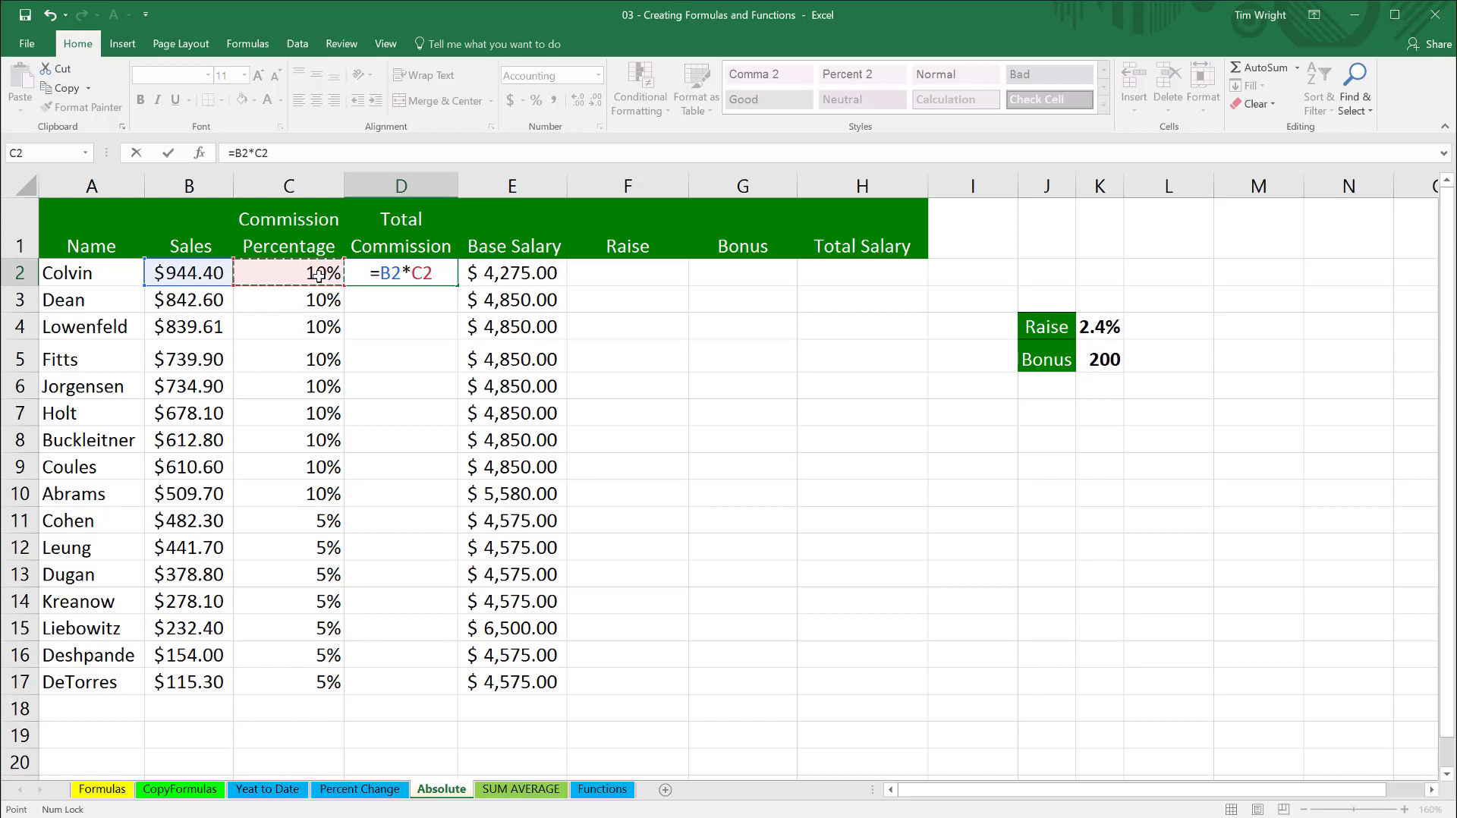
pyautogui.press('Return')
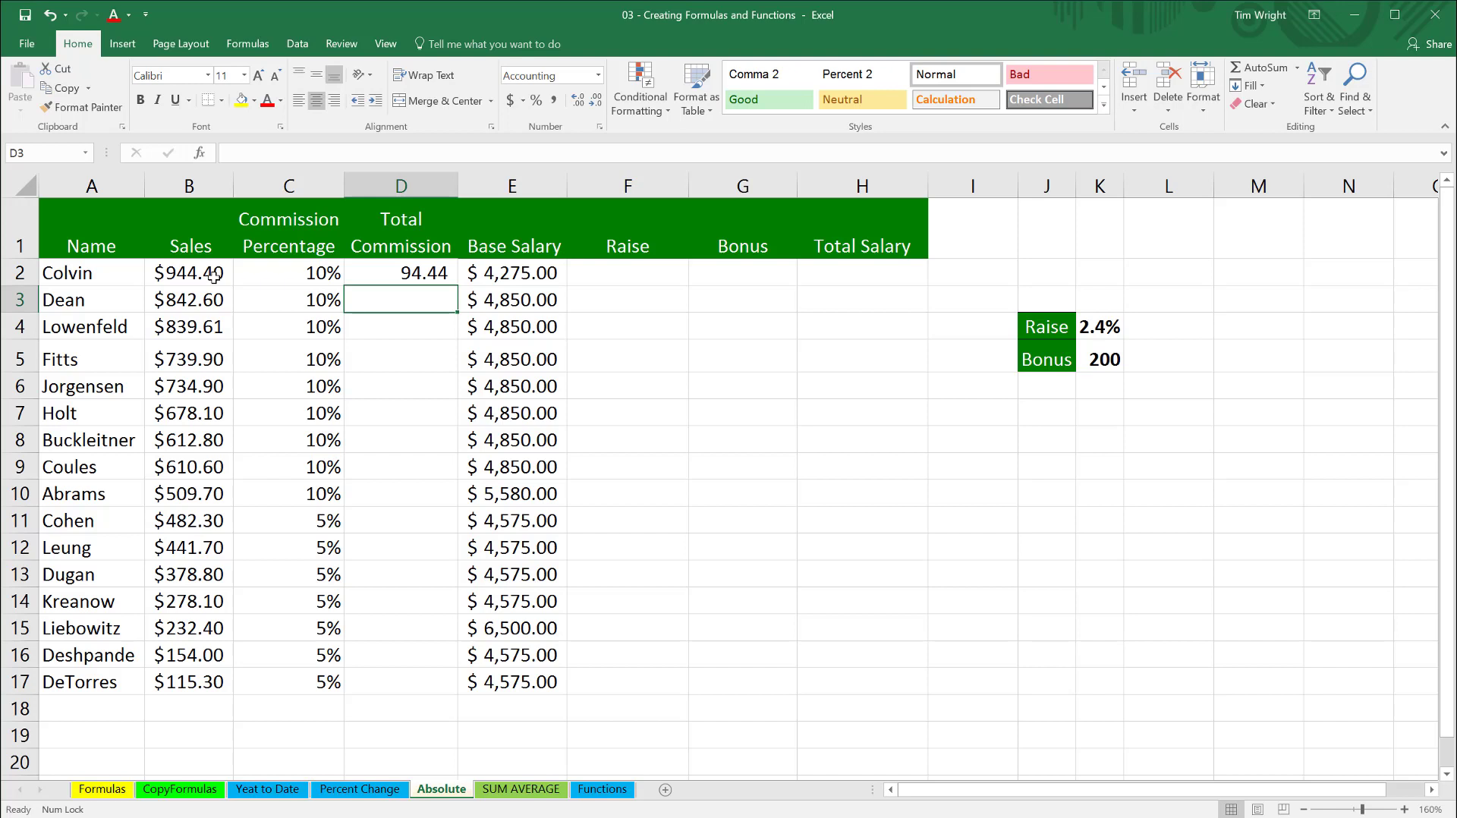
# - Fill the D2 commission formula down through D17 and inspect the copied formulas in D3, D4 and D10
pyautogui.click(405, 274)
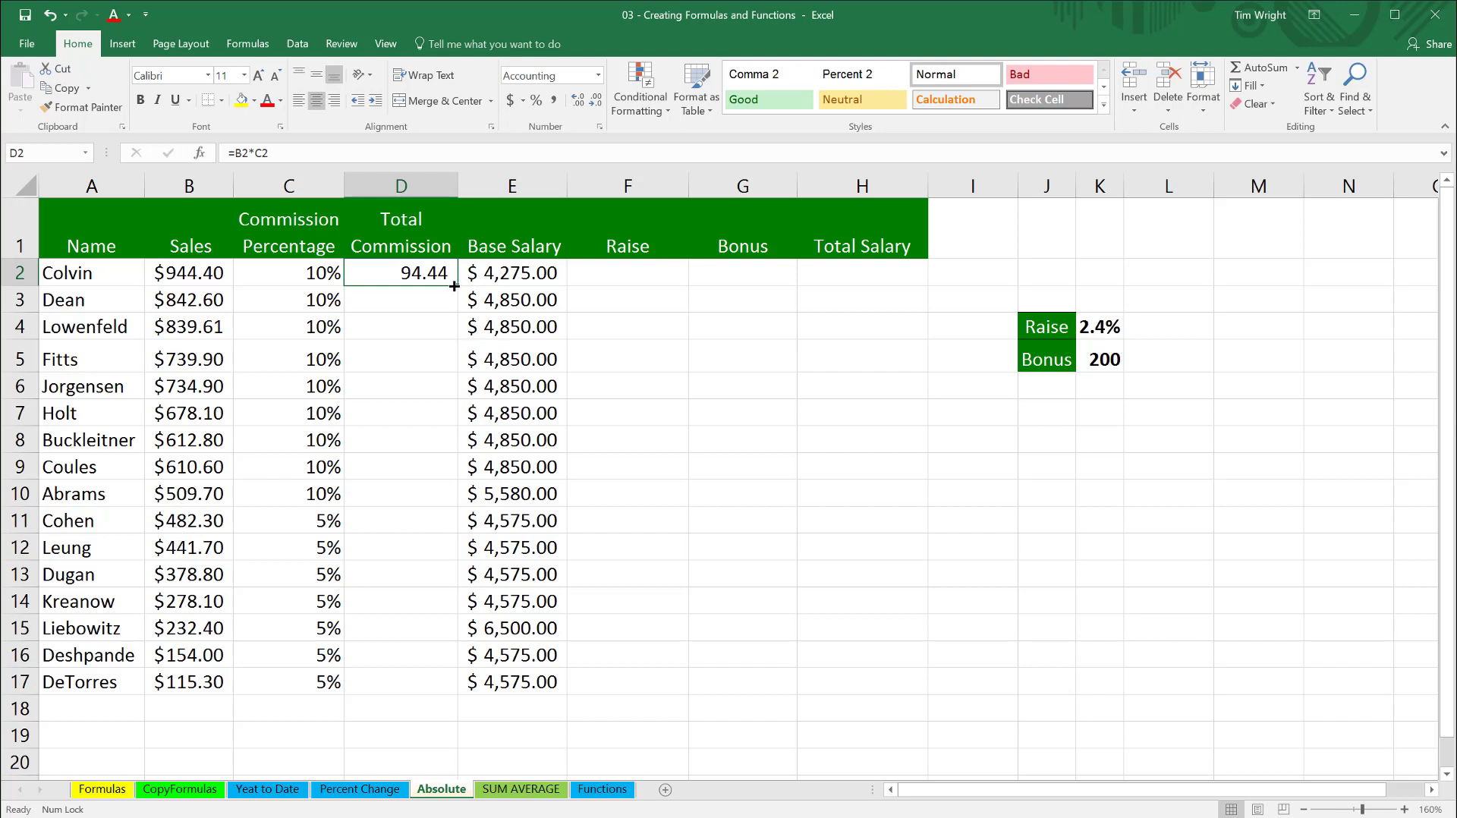
pyautogui.moveTo(455, 285); pyautogui.dragTo(447, 703)
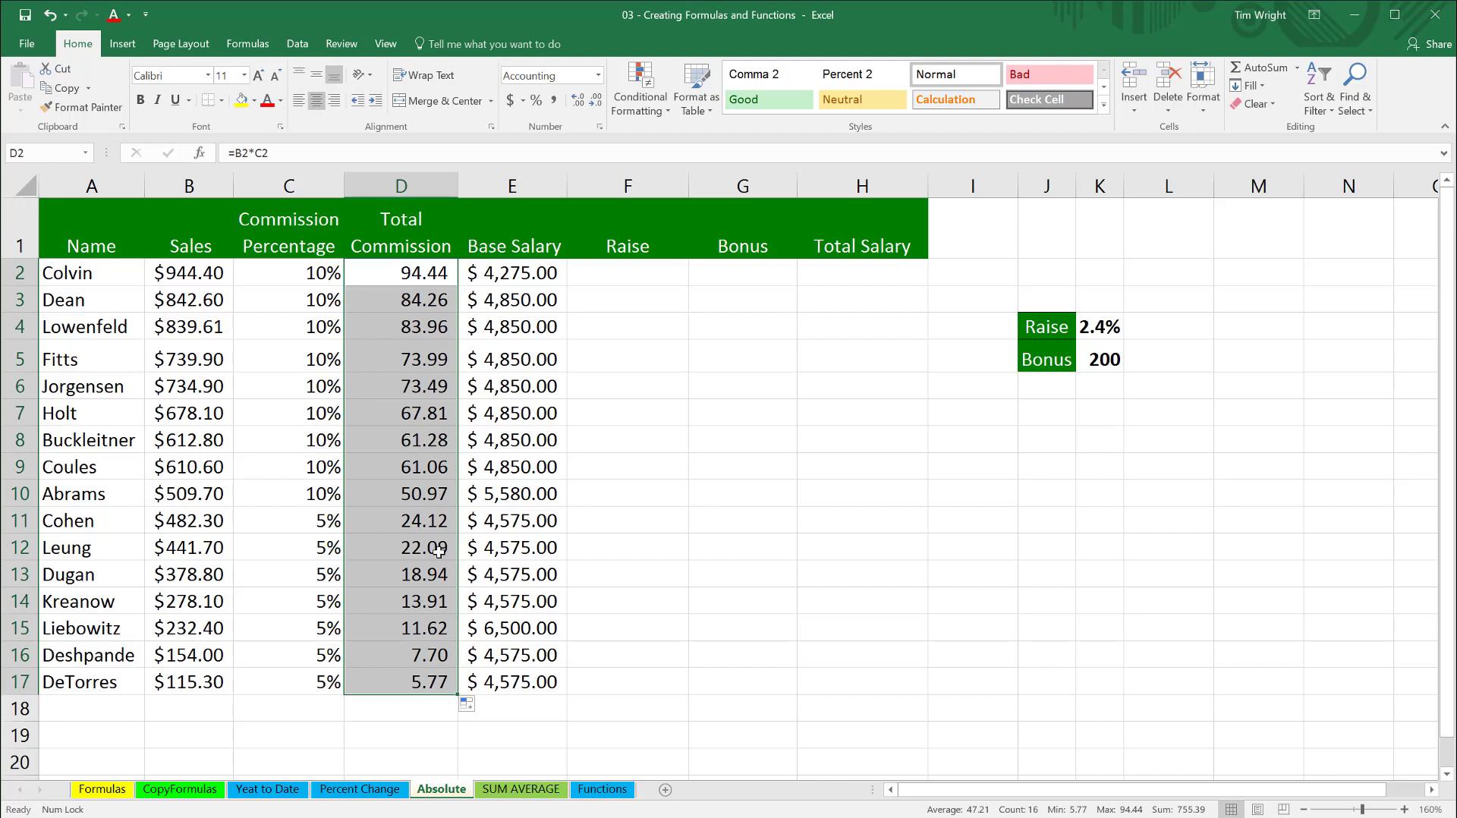
pyautogui.click(419, 298)
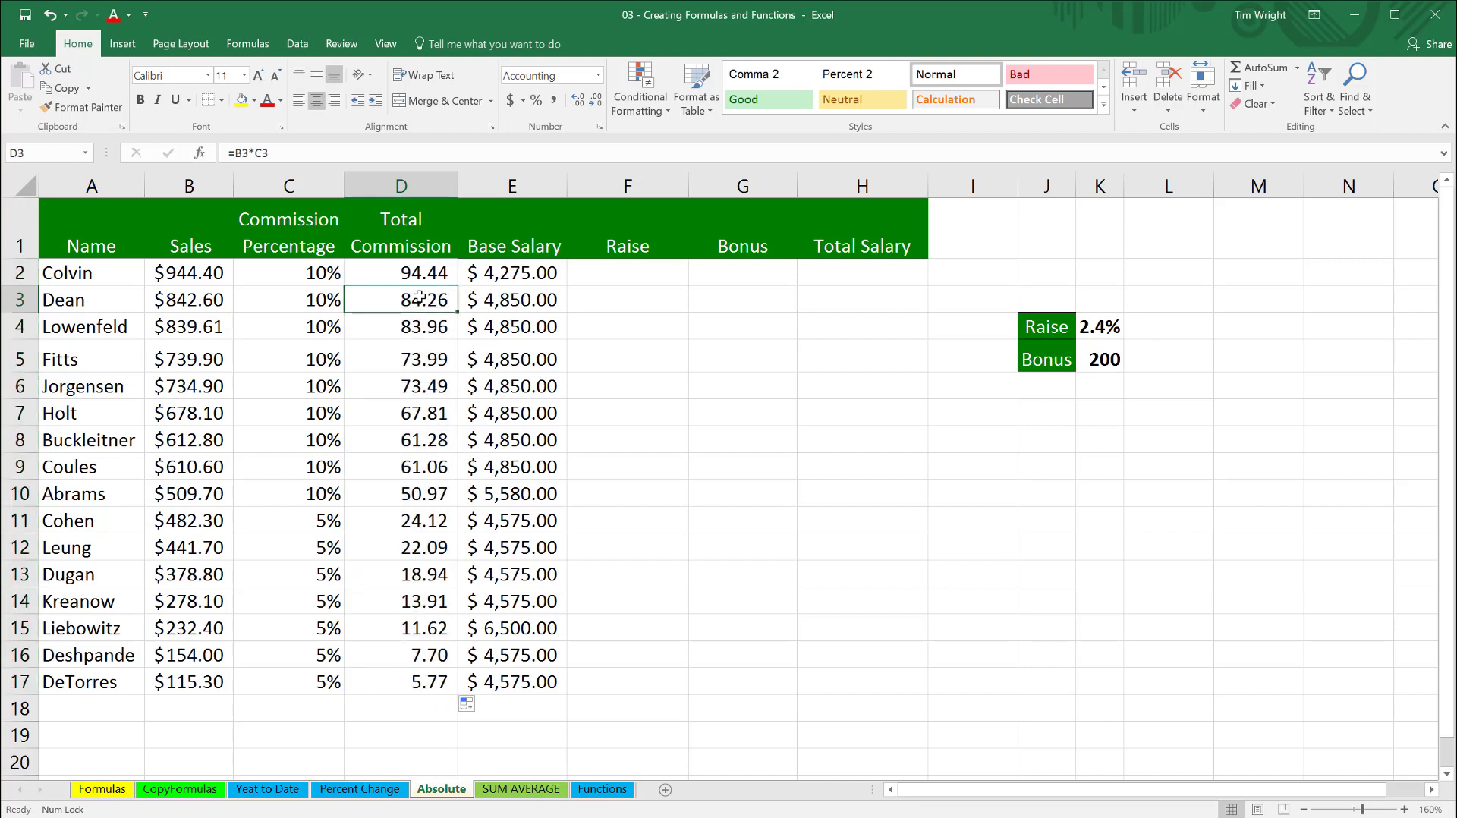
pyautogui.doubleClick(422, 328)
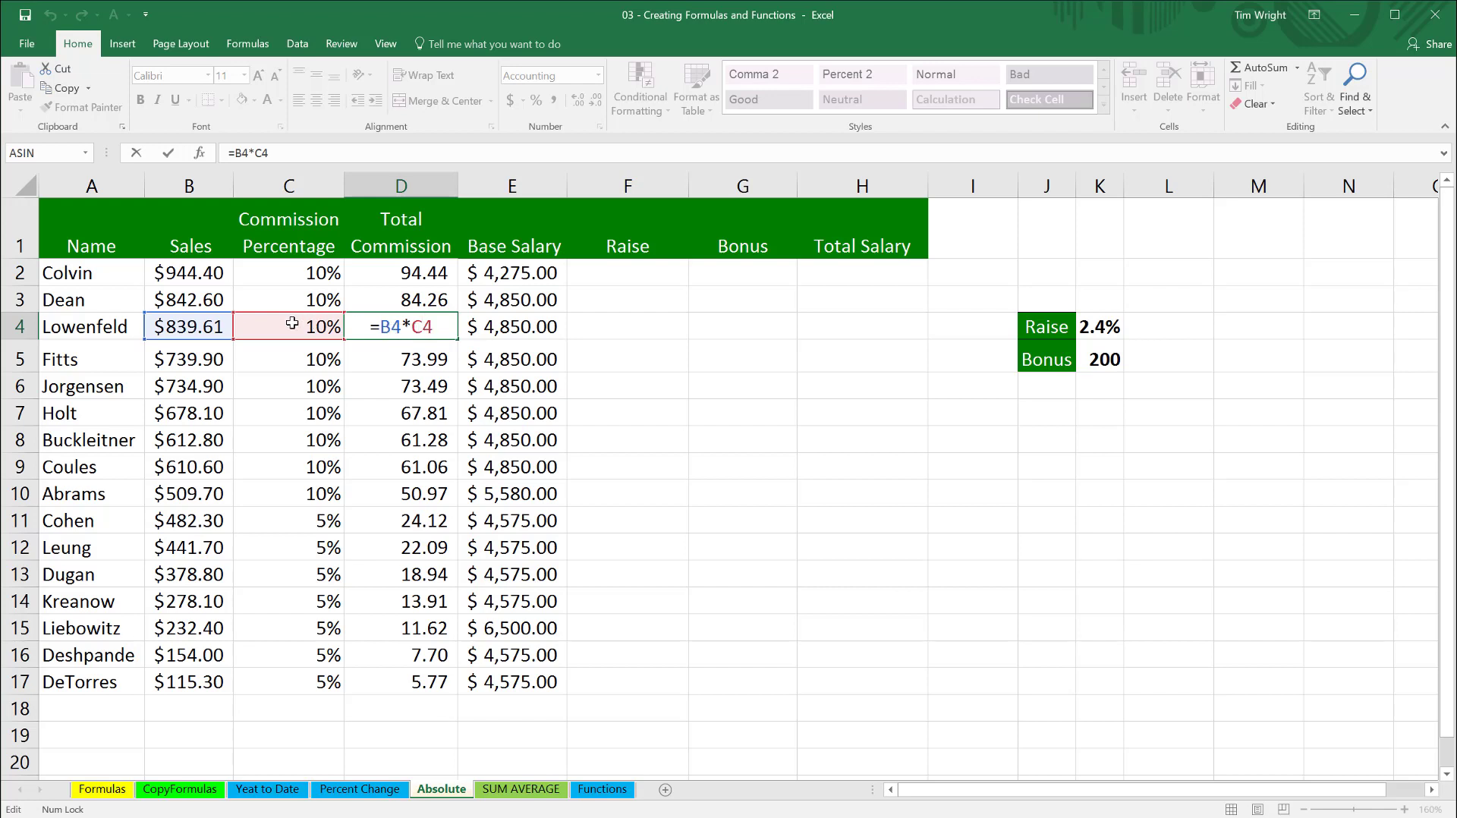
pyautogui.doubleClick(431, 495)
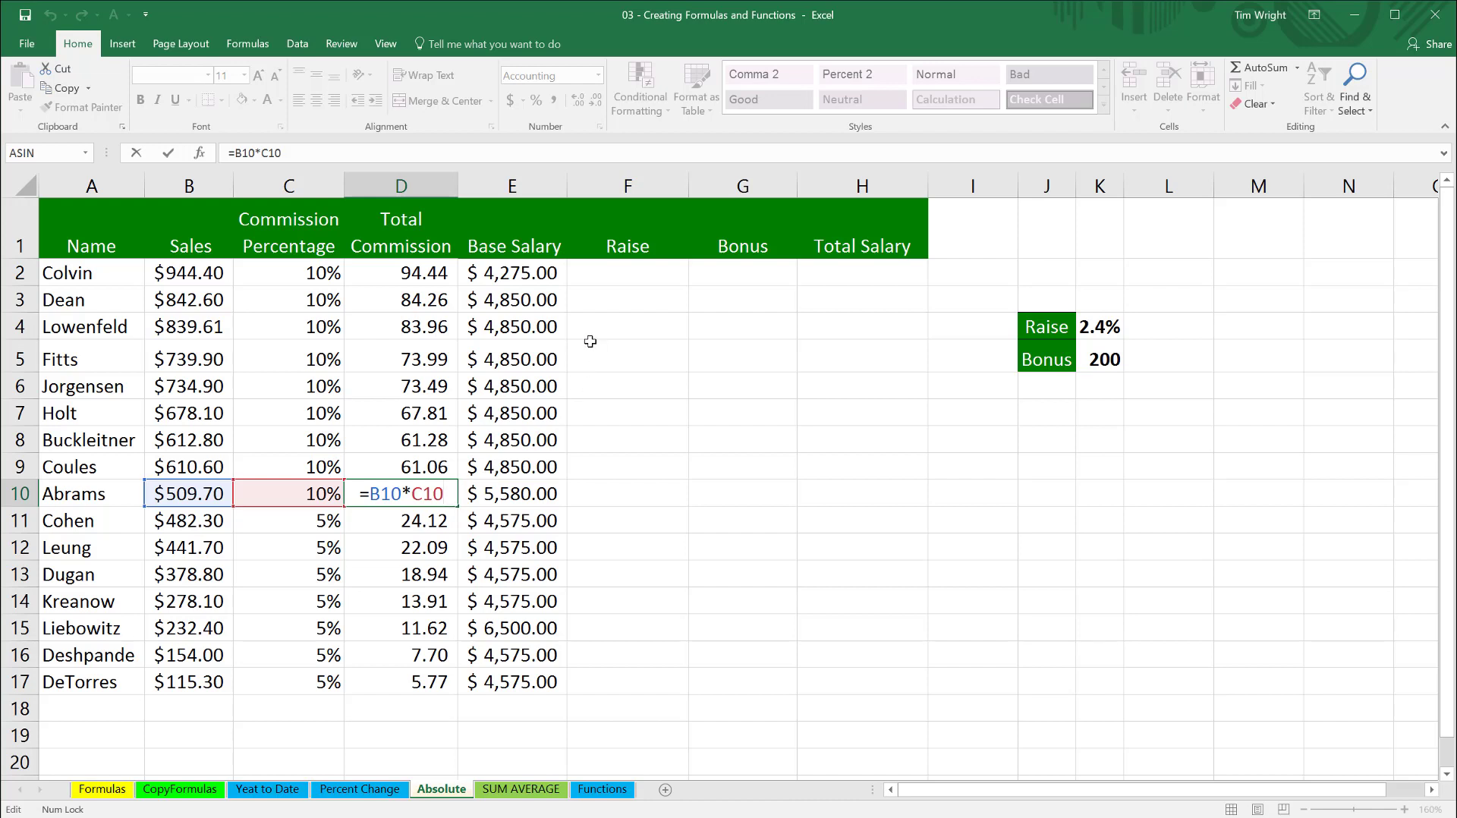
pyautogui.click(616, 272)
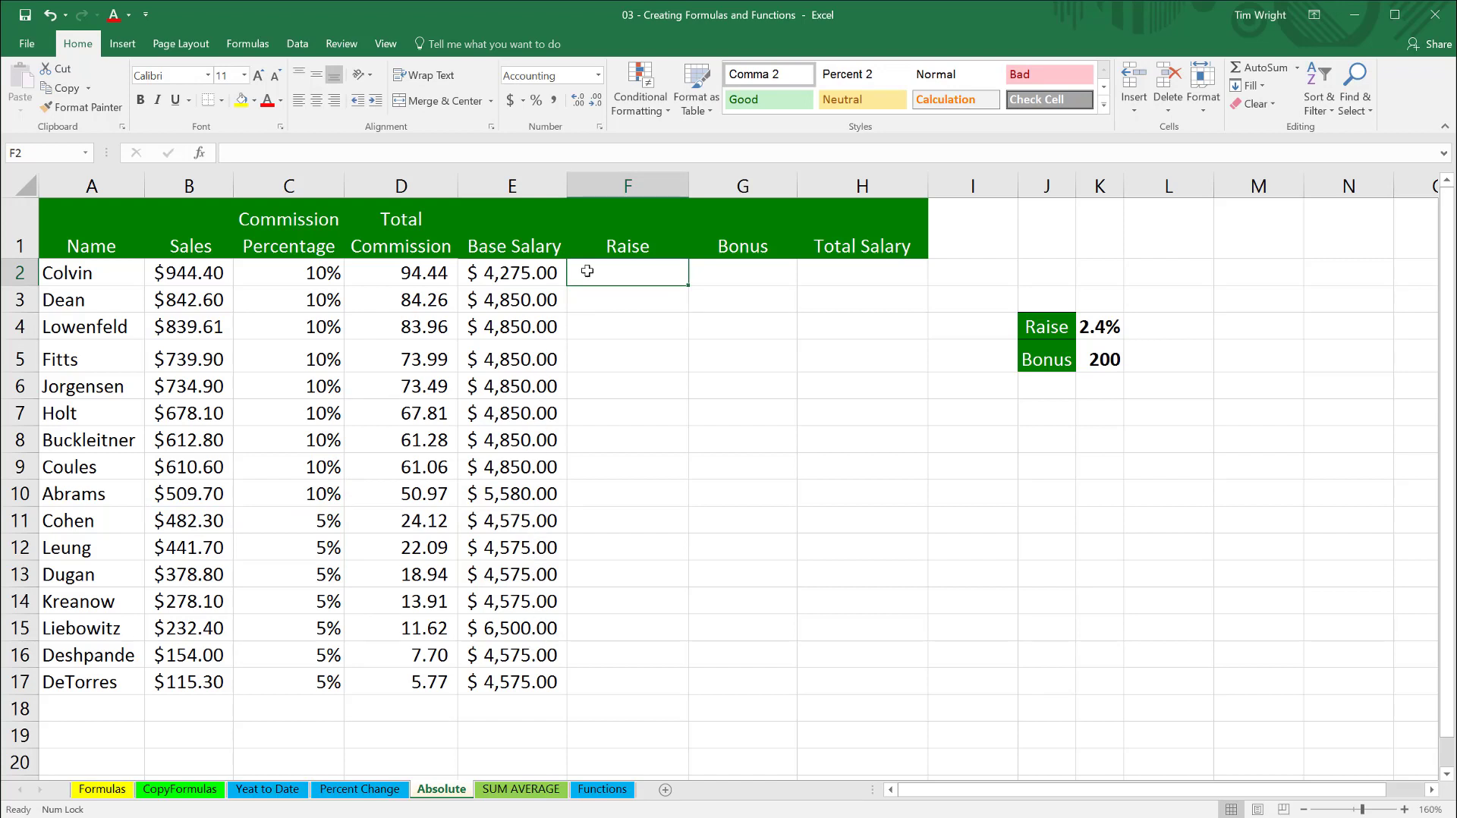
pyautogui.click(730, 274)
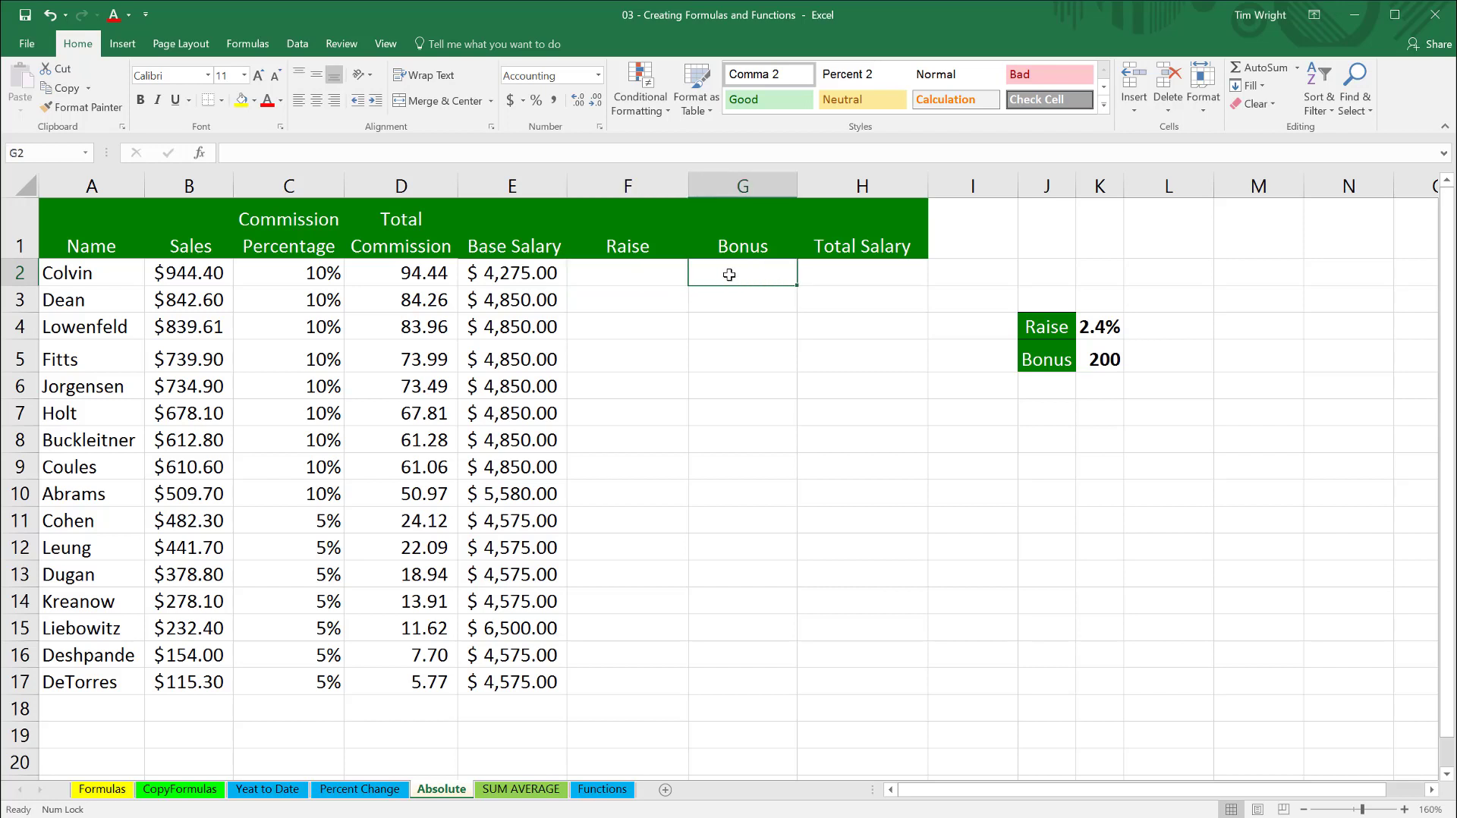
pyautogui.click(518, 279)
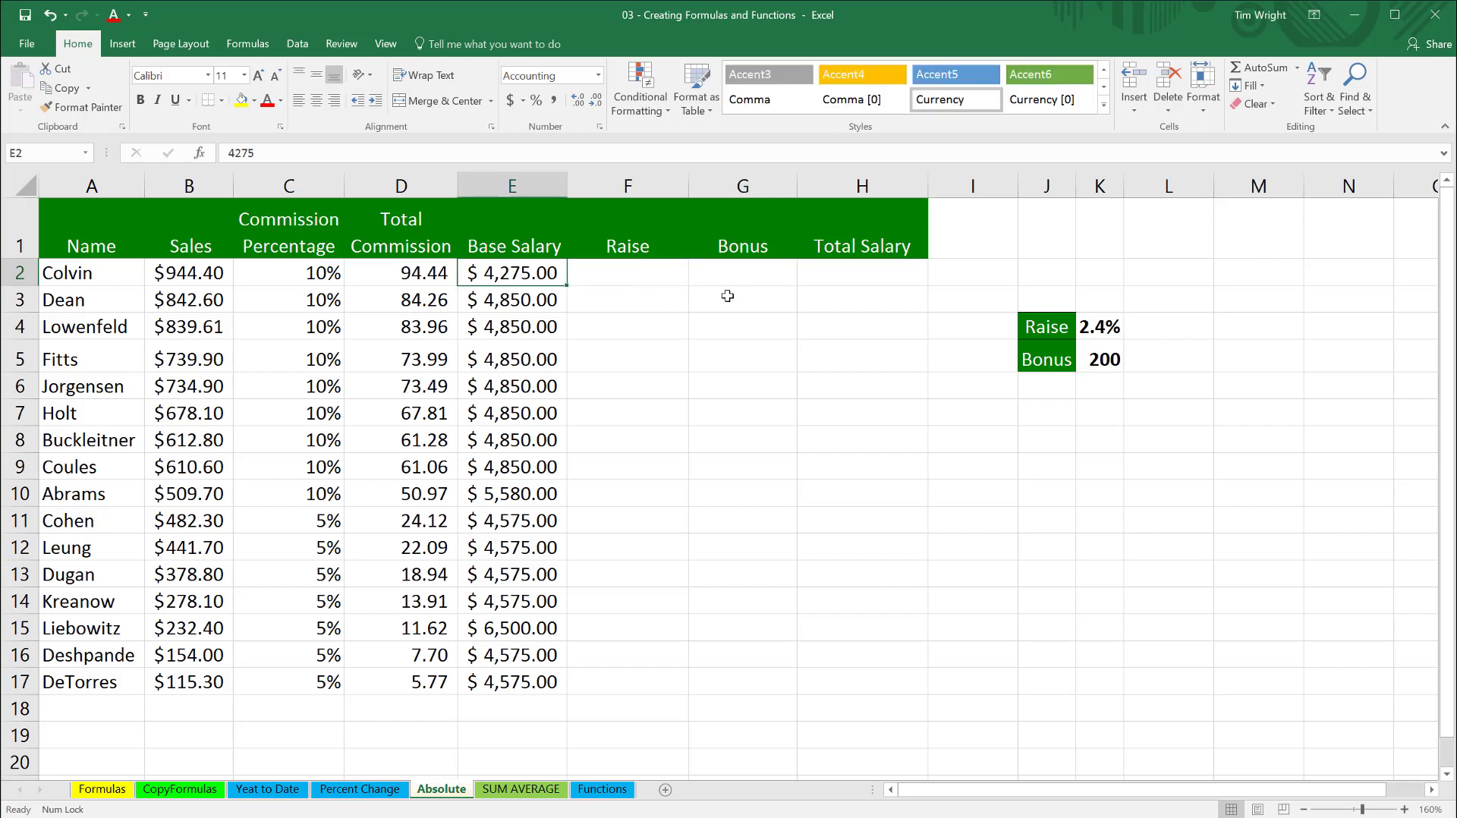
pyautogui.click(751, 272)
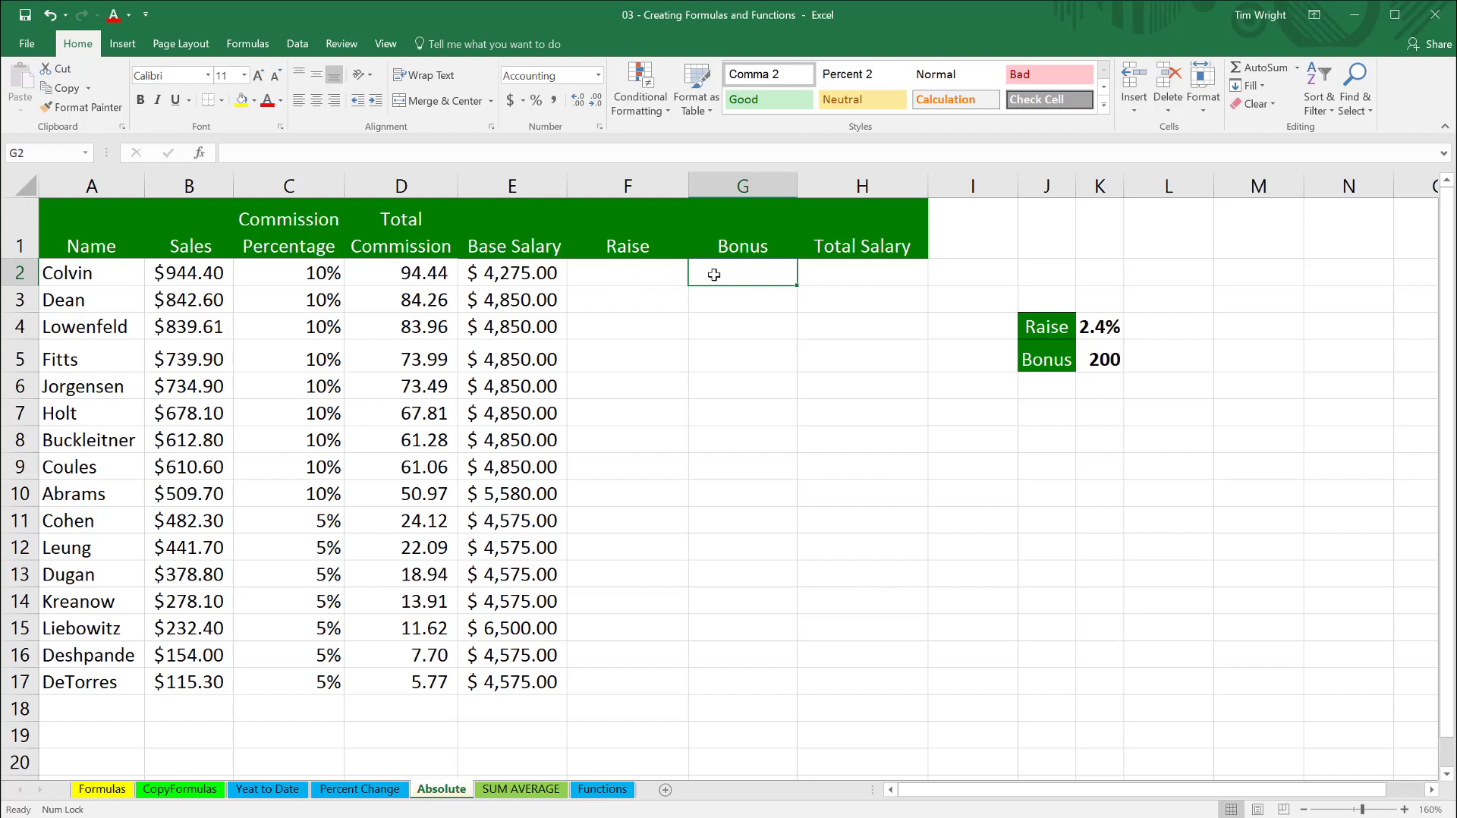
pyautogui.click(515, 280)
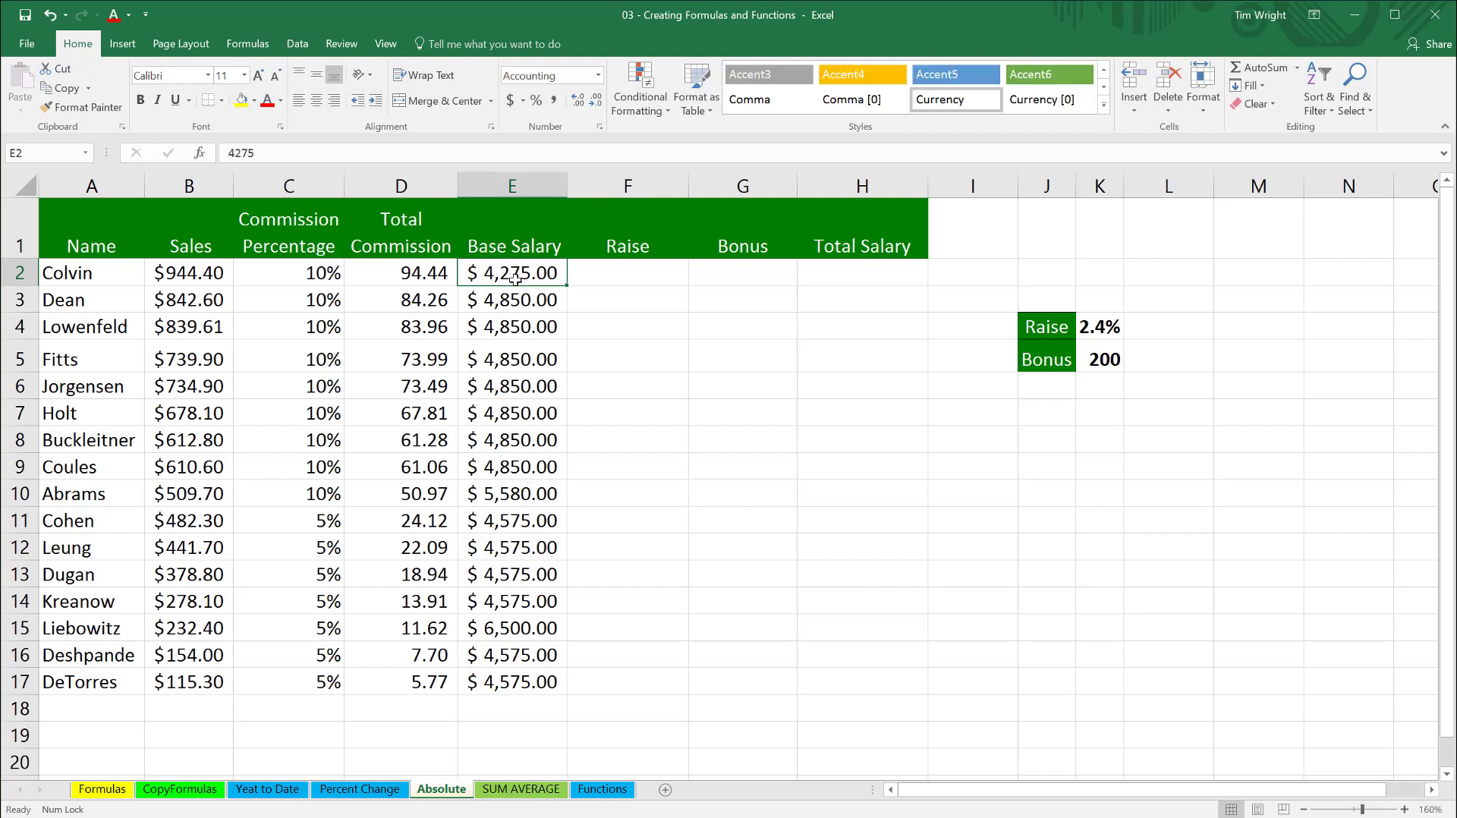
# - Enter the formula =E2+K5 in G2 to add the bonus amount to the first employee's base salary
pyautogui.click(721, 273)
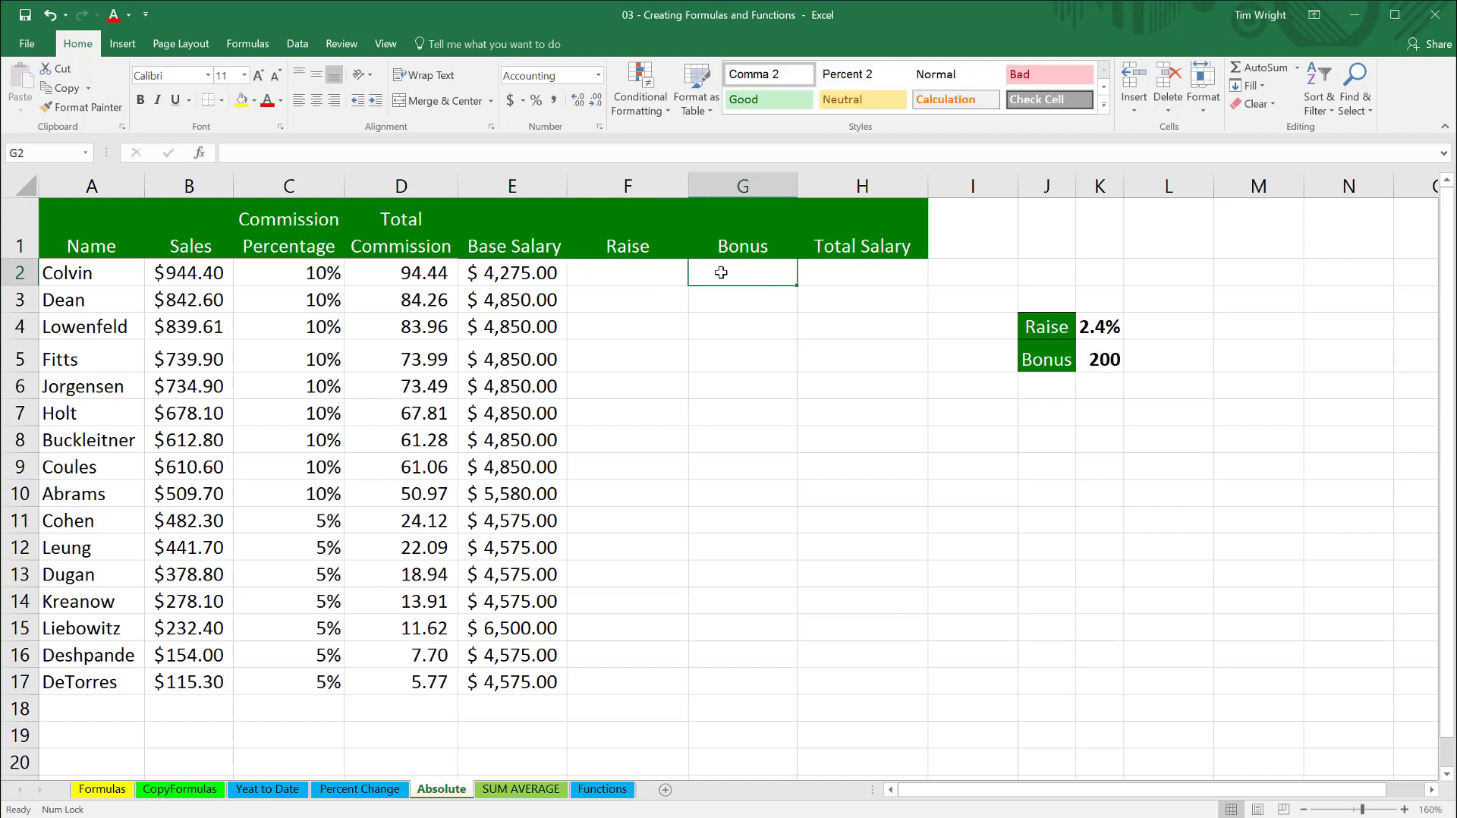
pyautogui.write('=')
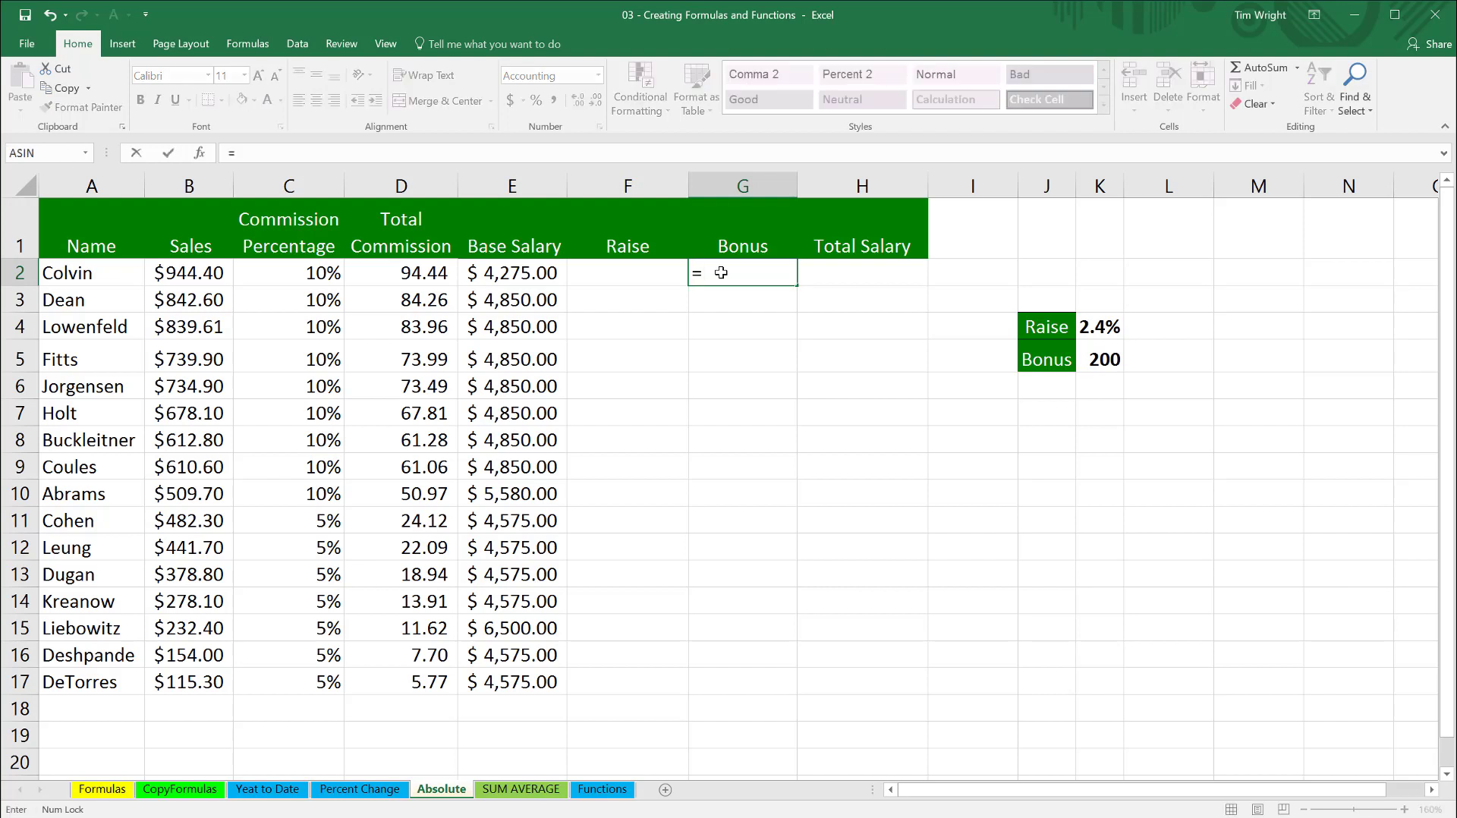
pyautogui.click(518, 273)
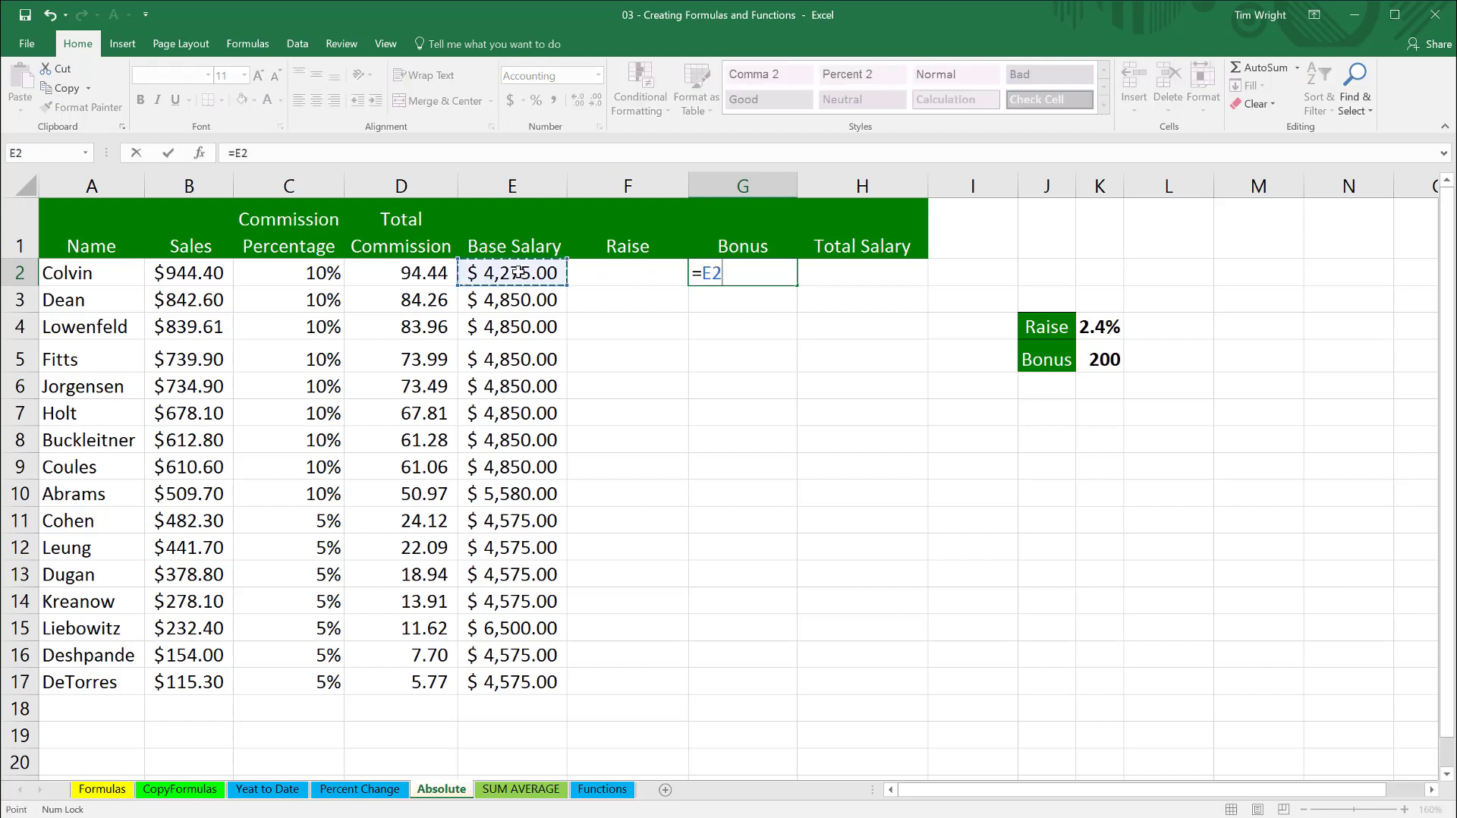
pyautogui.write('+')
pyautogui.click(1108, 361)
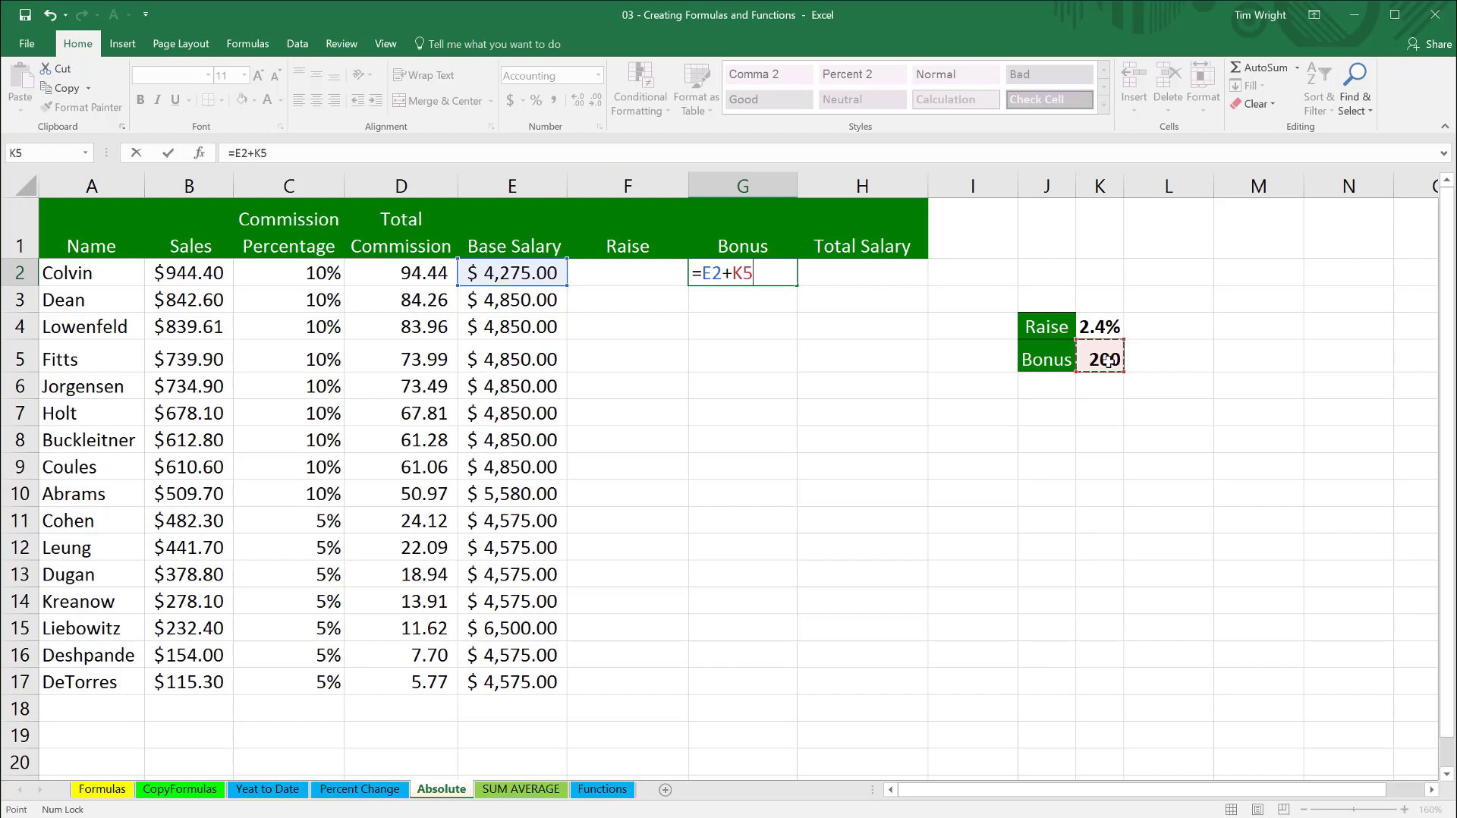
pyautogui.press('Return')
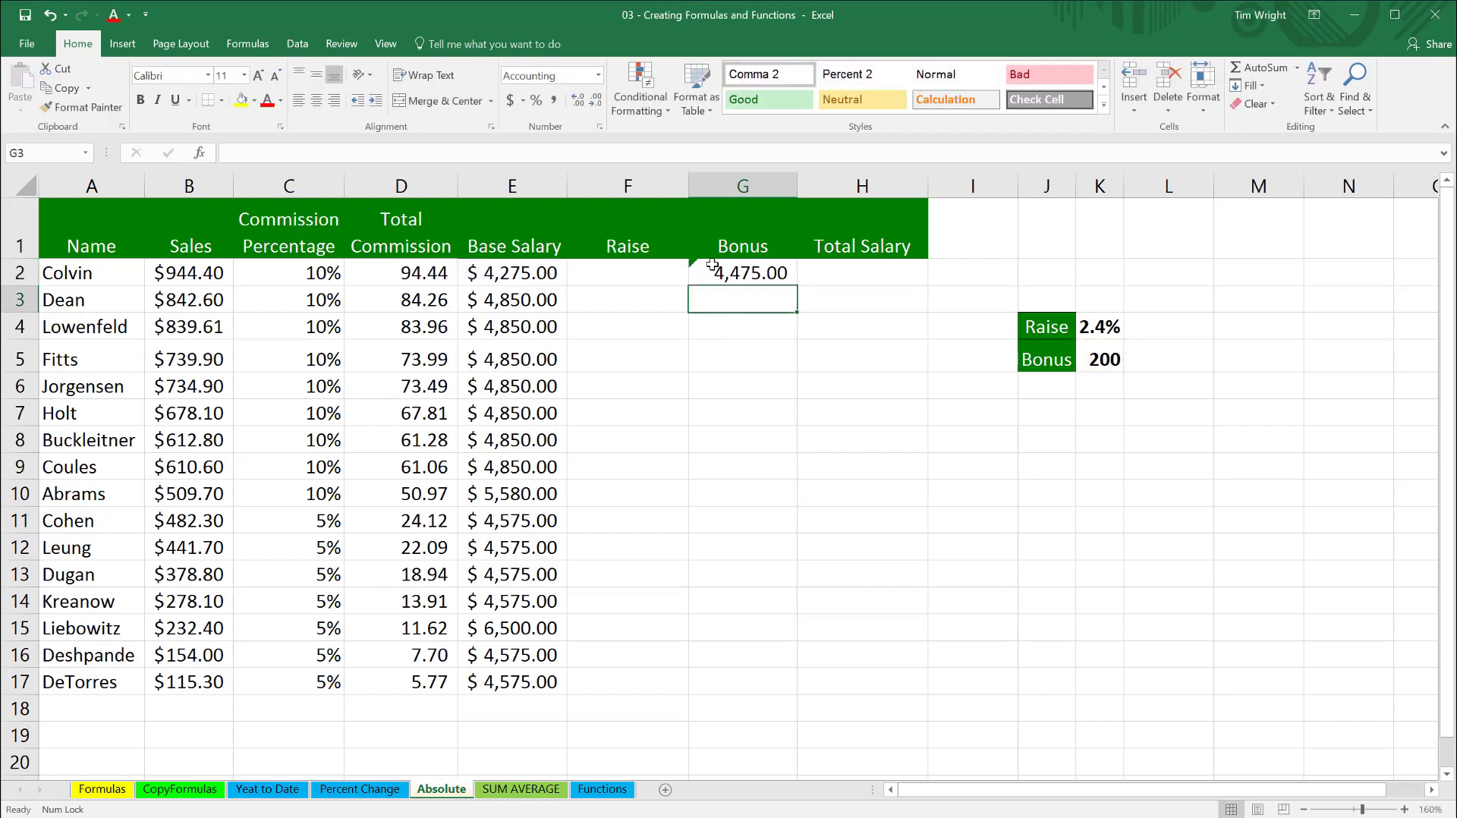
# - Fill the G2 bonus formula down to G3 and inspect the cell references in the copy
pyautogui.click(749, 274)
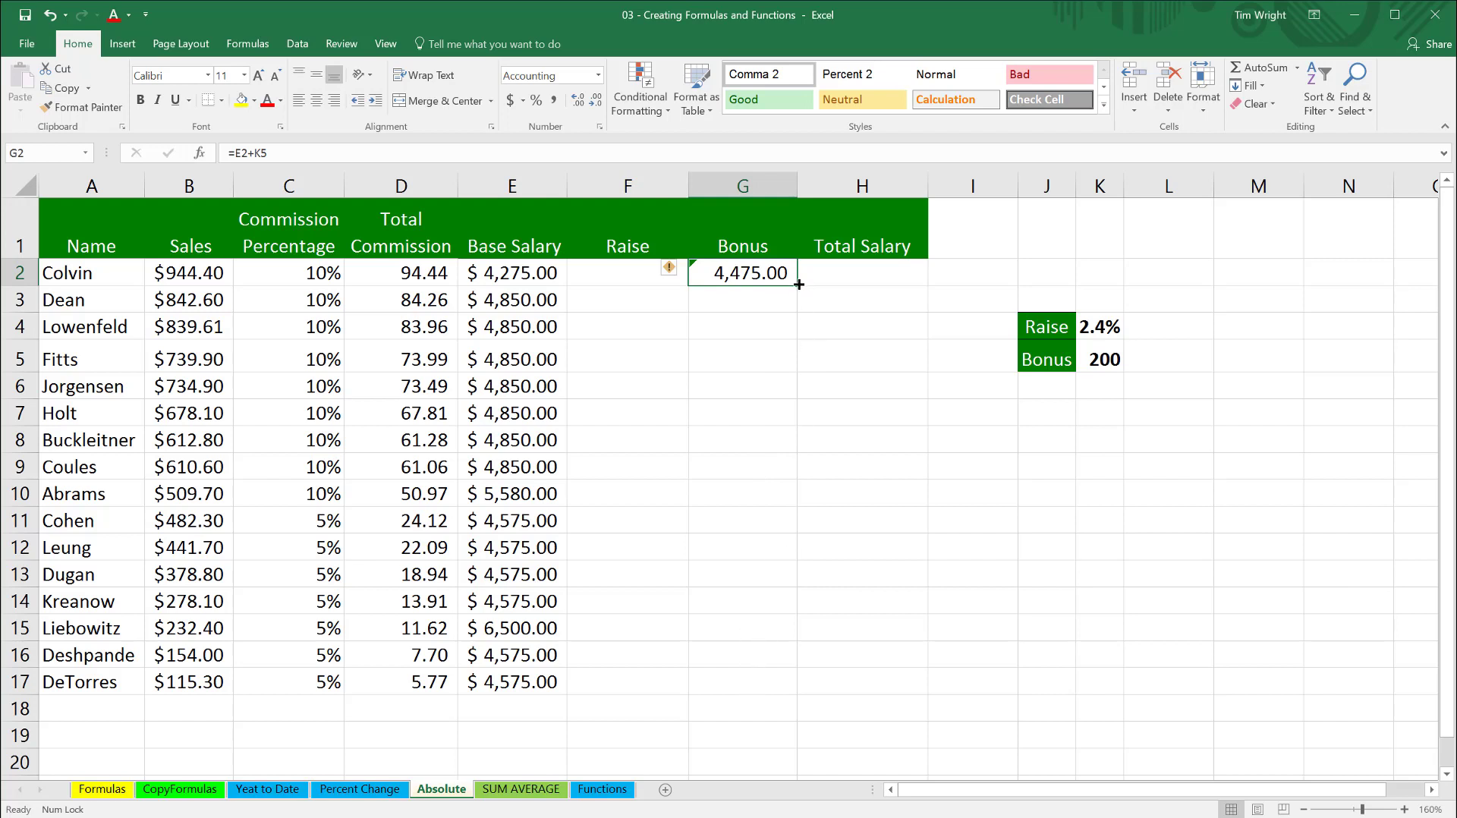
pyautogui.moveTo(799, 284); pyautogui.dragTo(795, 317)
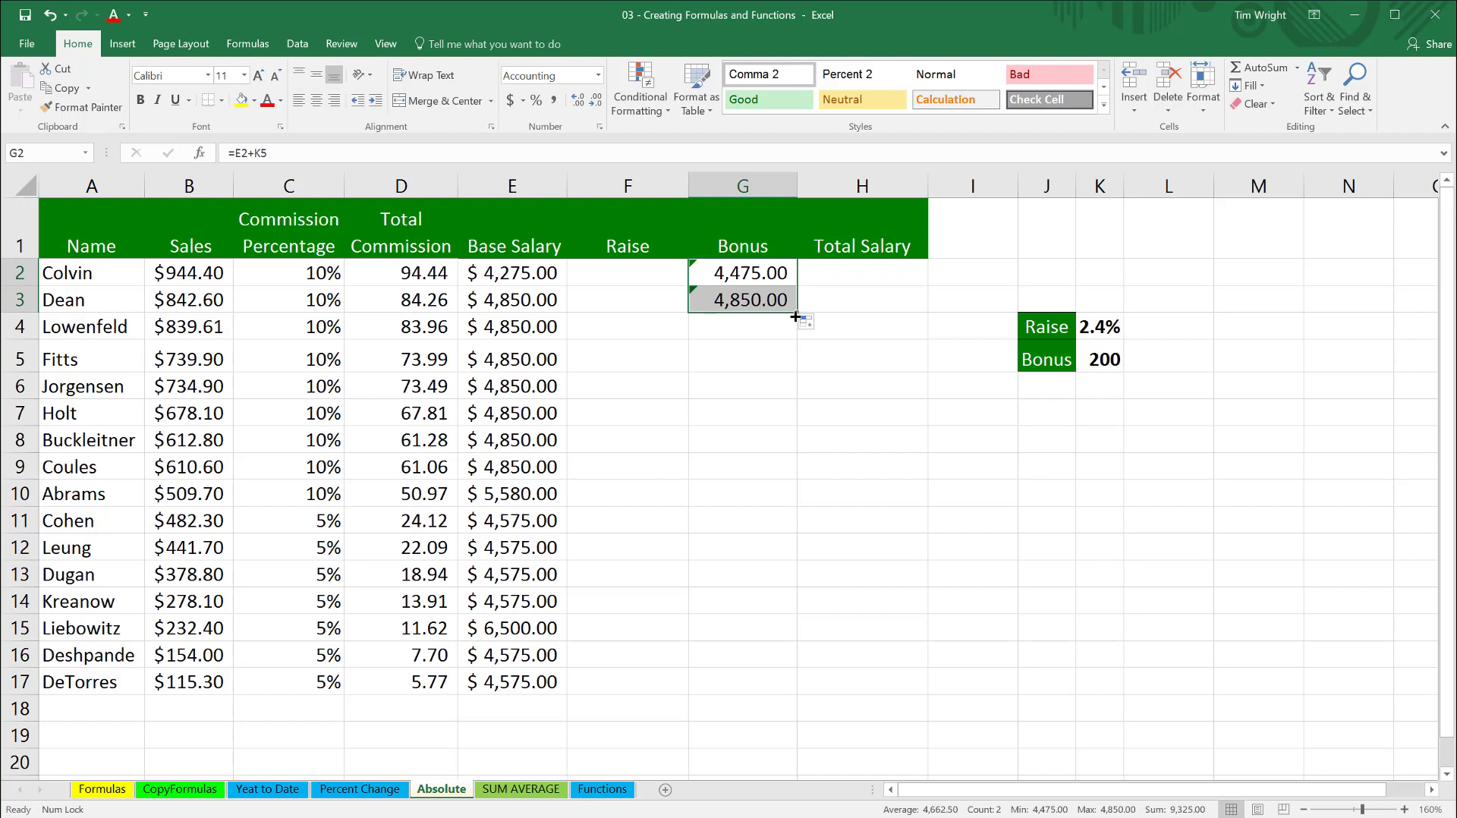
pyautogui.click(773, 272)
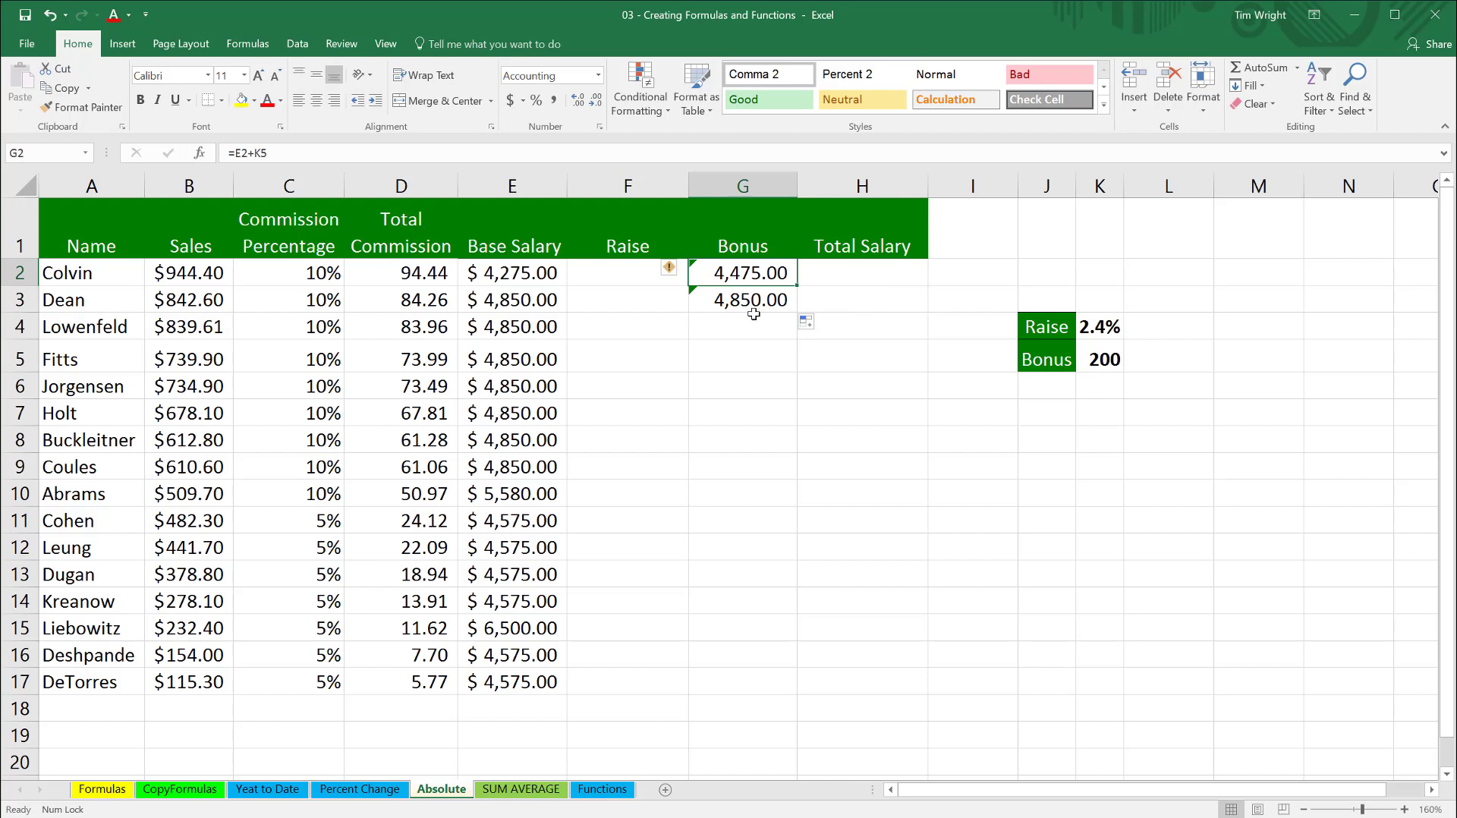
pyautogui.click(751, 298)
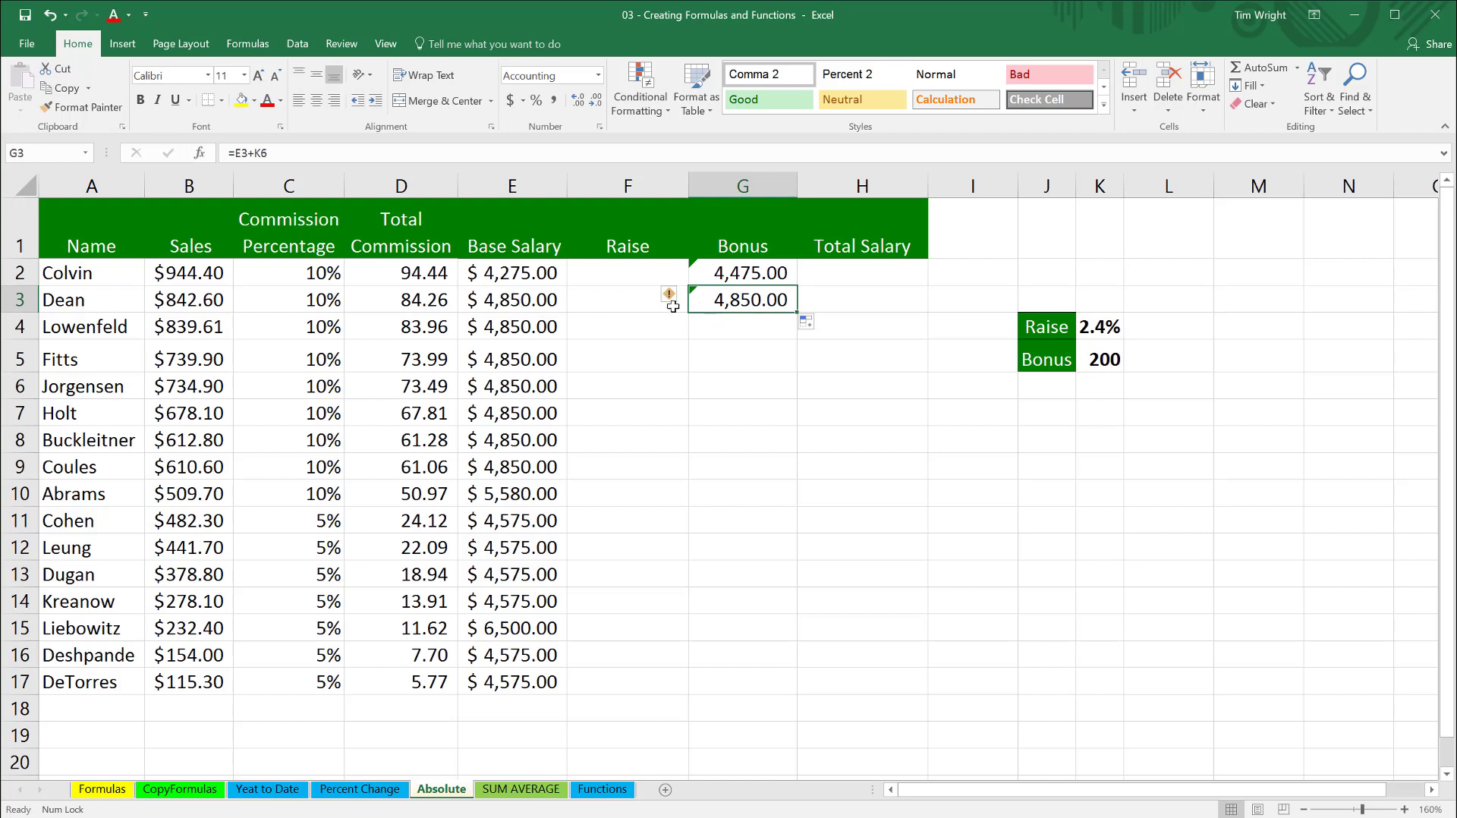
pyautogui.doubleClick(751, 296)
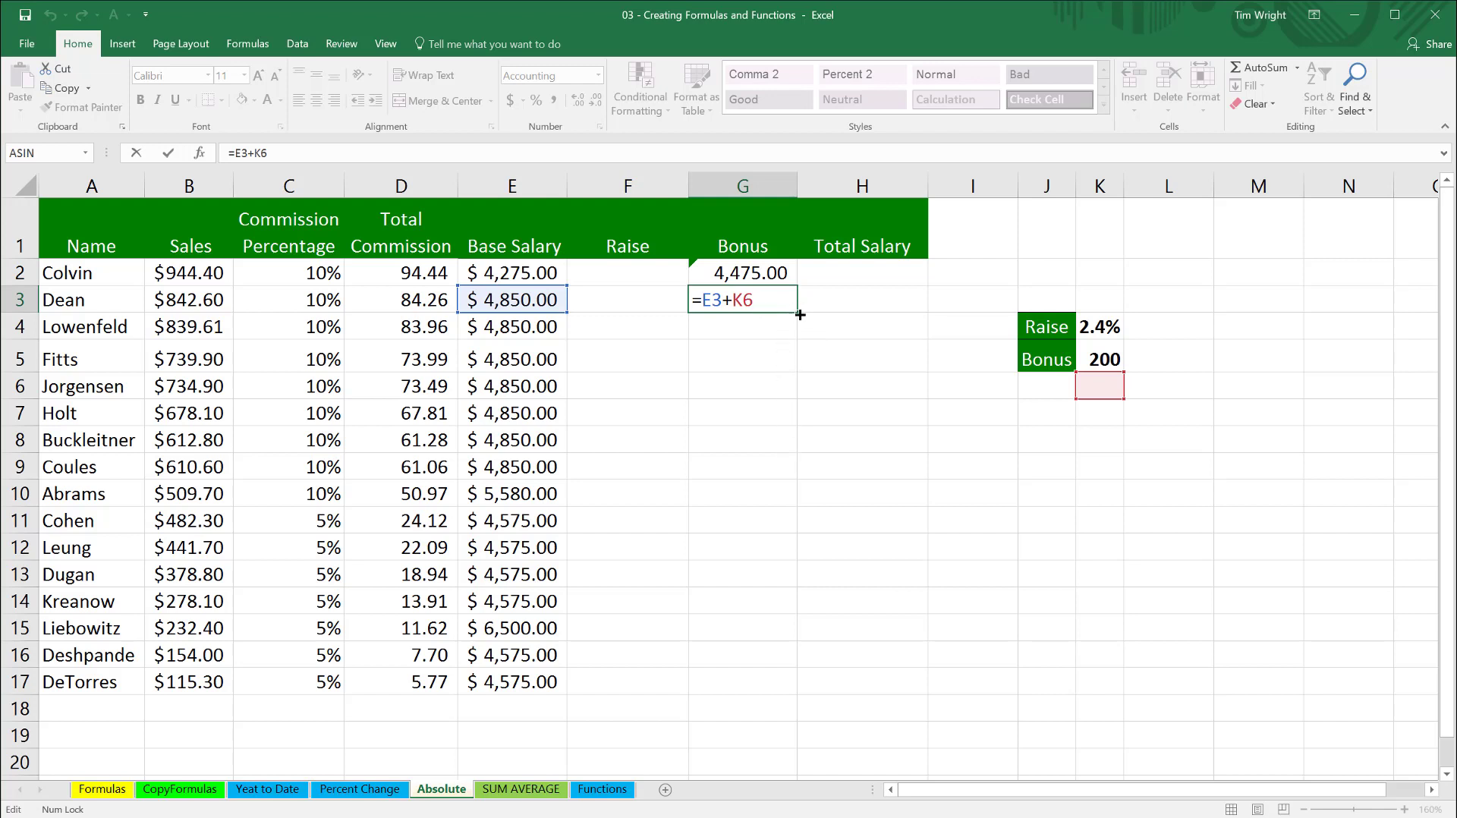
# - Fill the G3 bonus formula down through G15 and inspect the cell references in G14
pyautogui.moveTo(800, 314); pyautogui.dragTo(786, 642)
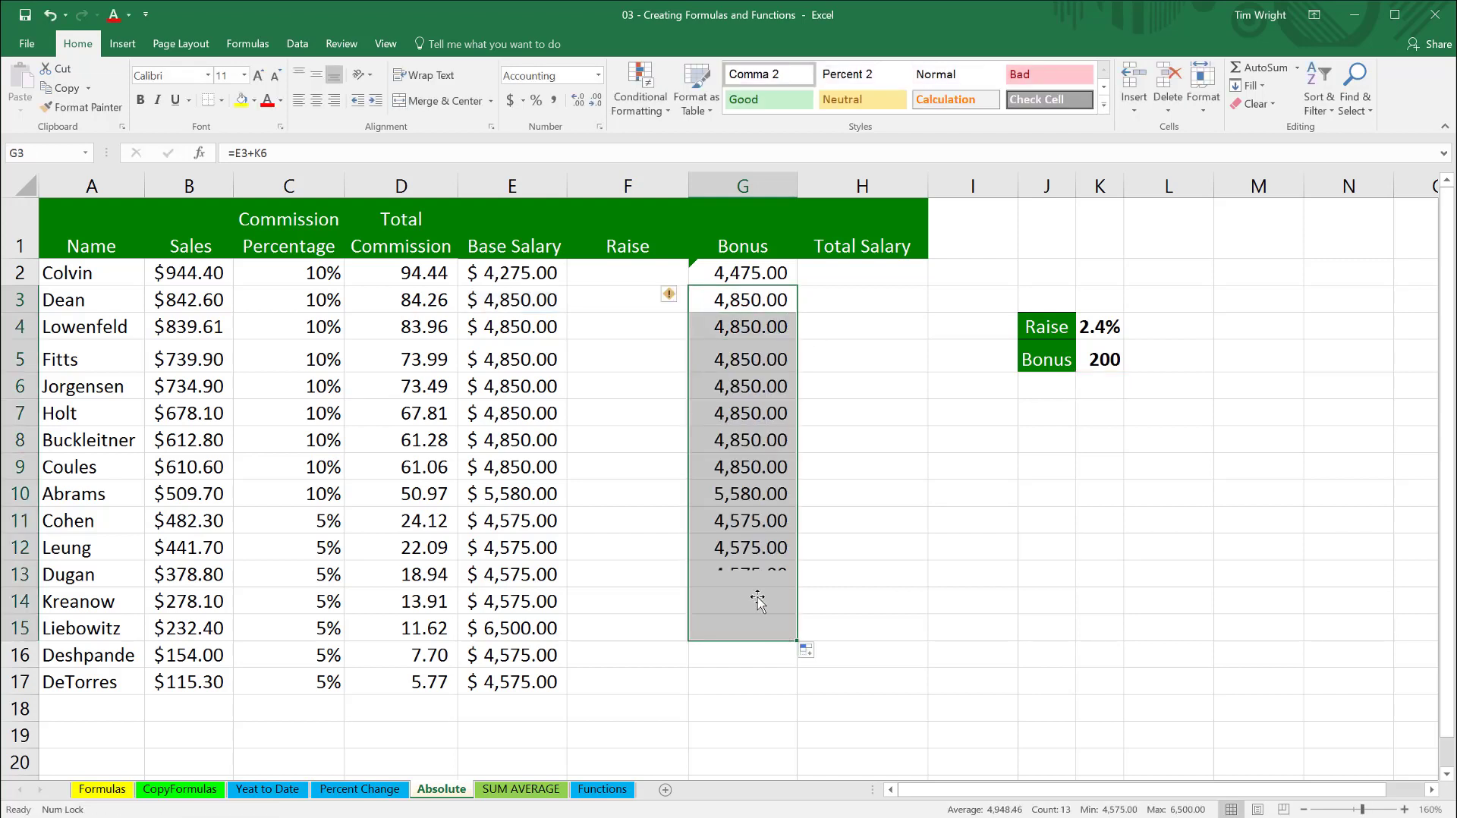
pyautogui.click(723, 601)
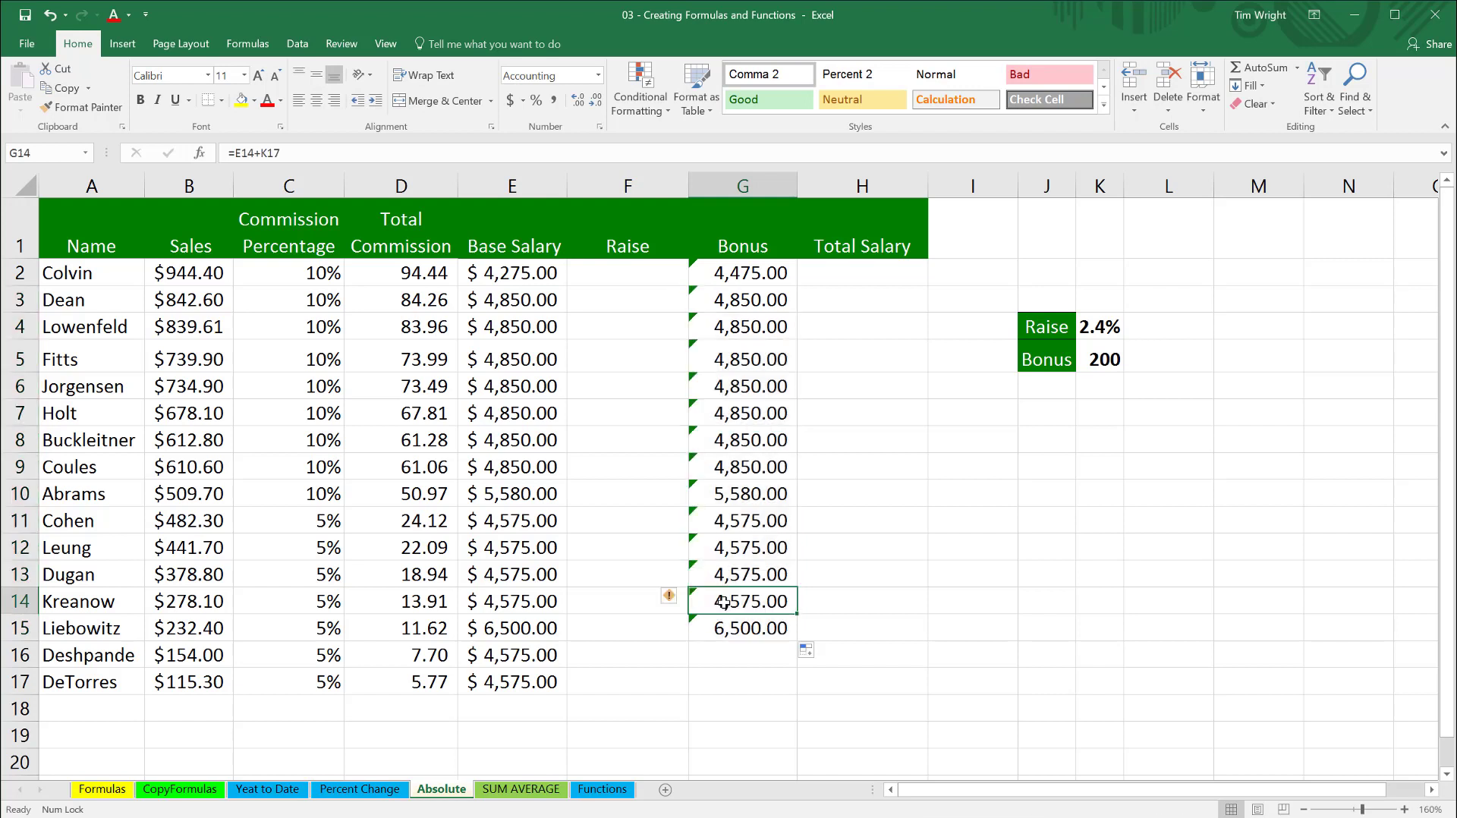
pyautogui.doubleClick(723, 602)
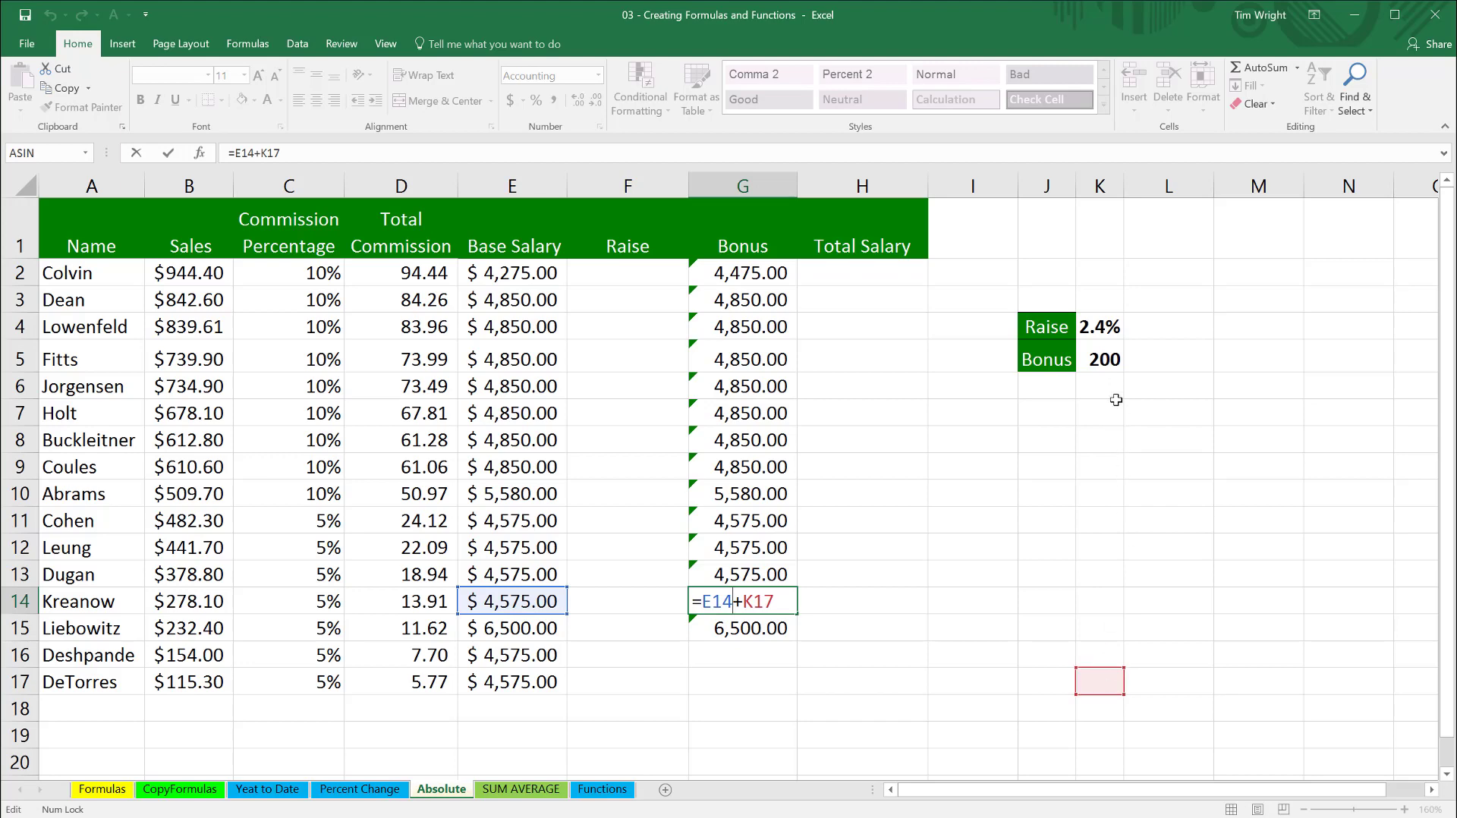
pyautogui.scroll(-1, 1115, 386)
pyautogui.scroll(1, 1115, 368)
pyautogui.press('Return')
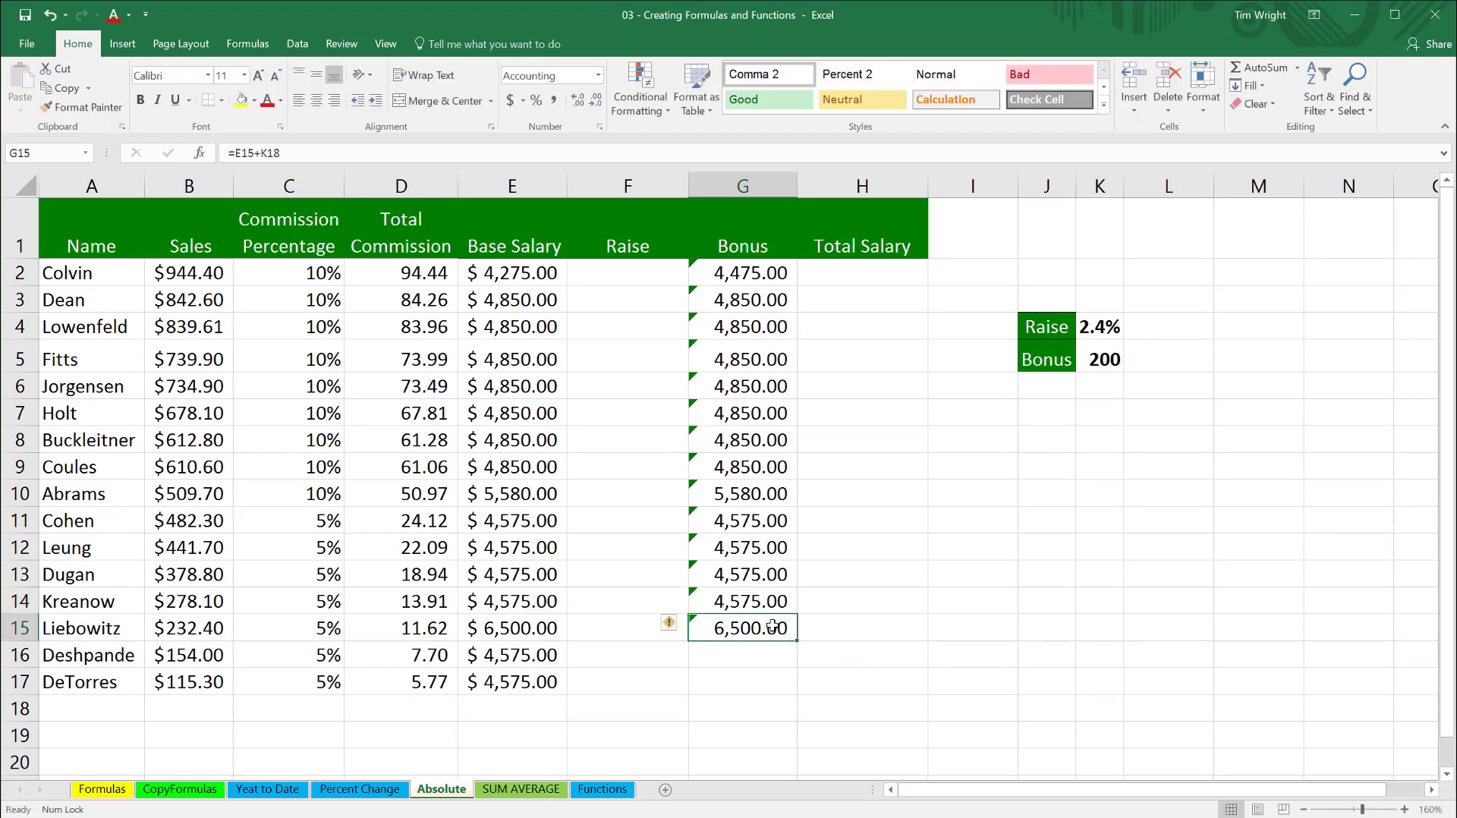
# - Clear the copied bonus formulas from G3:G15
pyautogui.moveTo(774, 620); pyautogui.dragTo(761, 303)
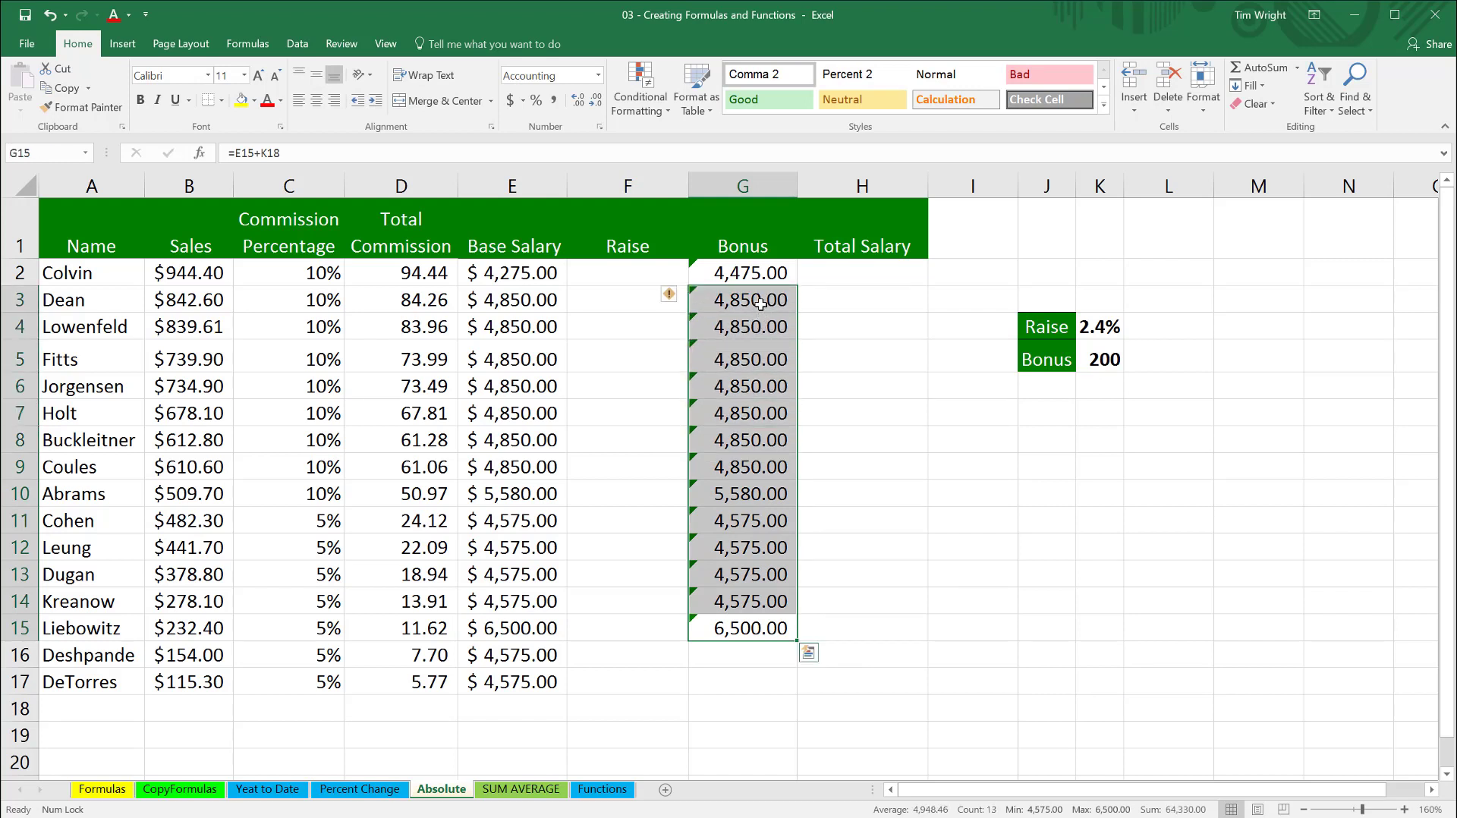
pyautogui.press('Delete')
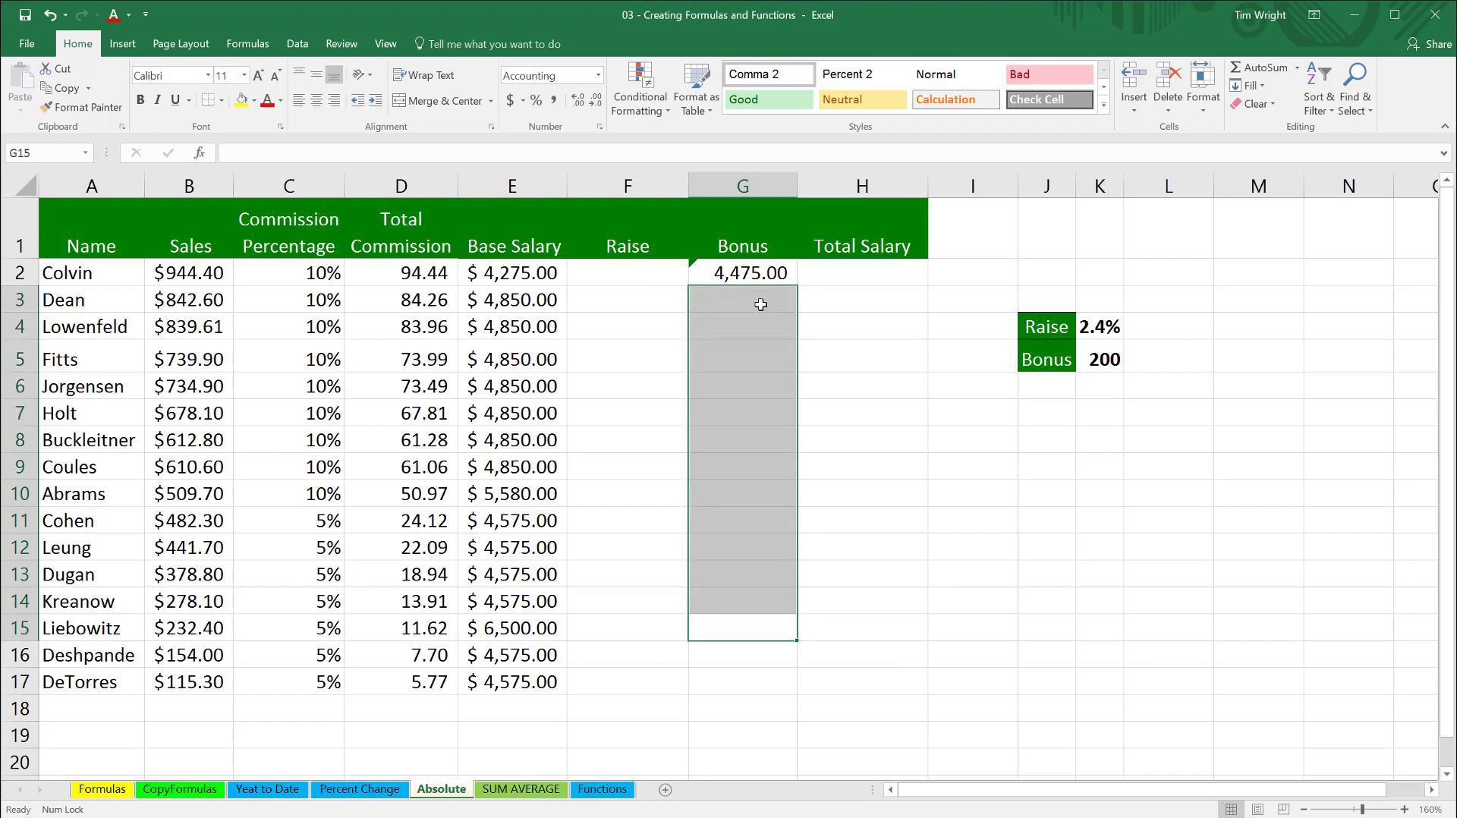
# - Edit the bonus formula in G2 to =E2+$K$5 so that its bonus reference is absolute
pyautogui.click(754, 267)
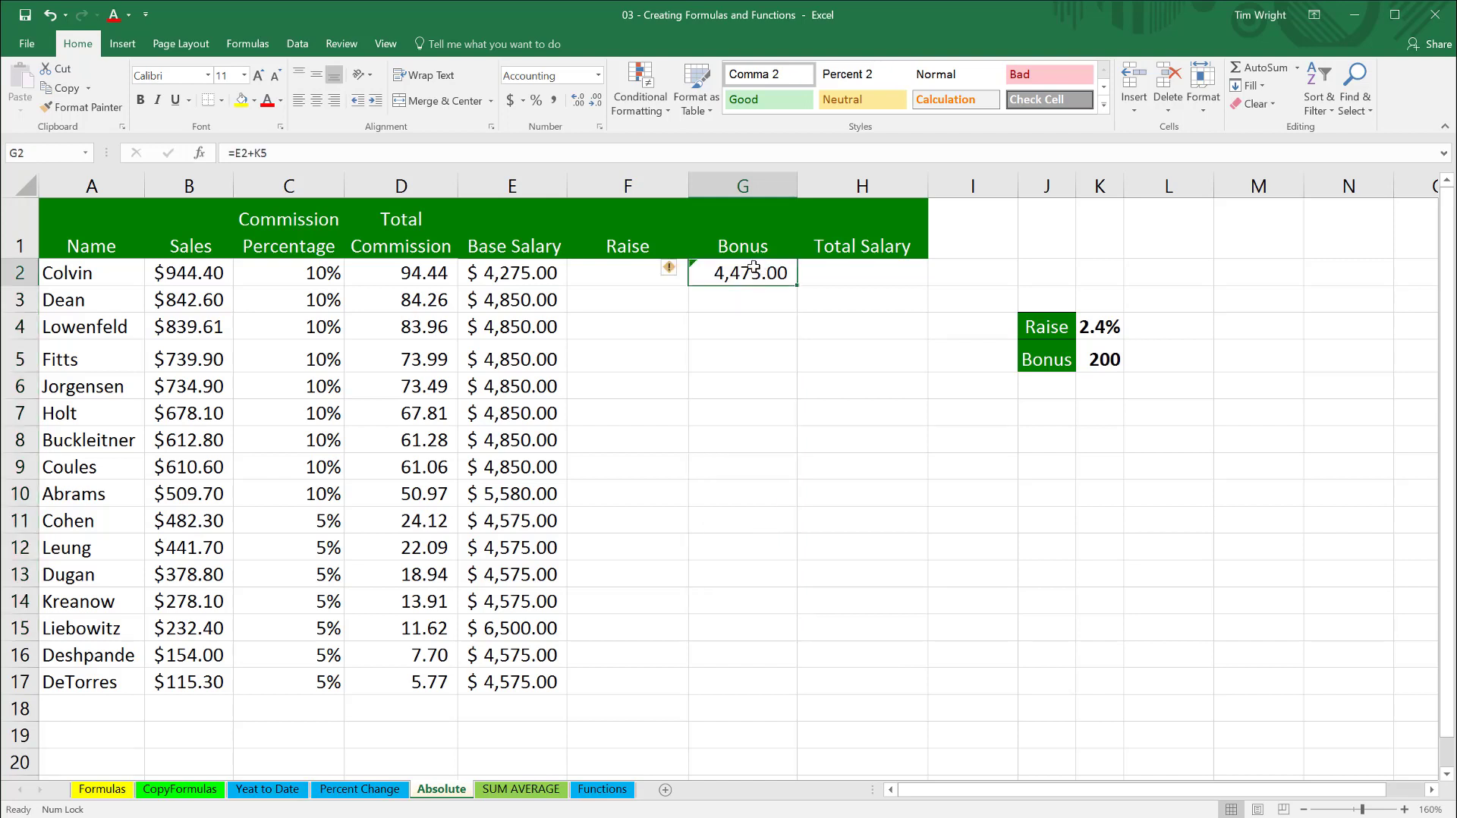
pyautogui.doubleClick(750, 277)
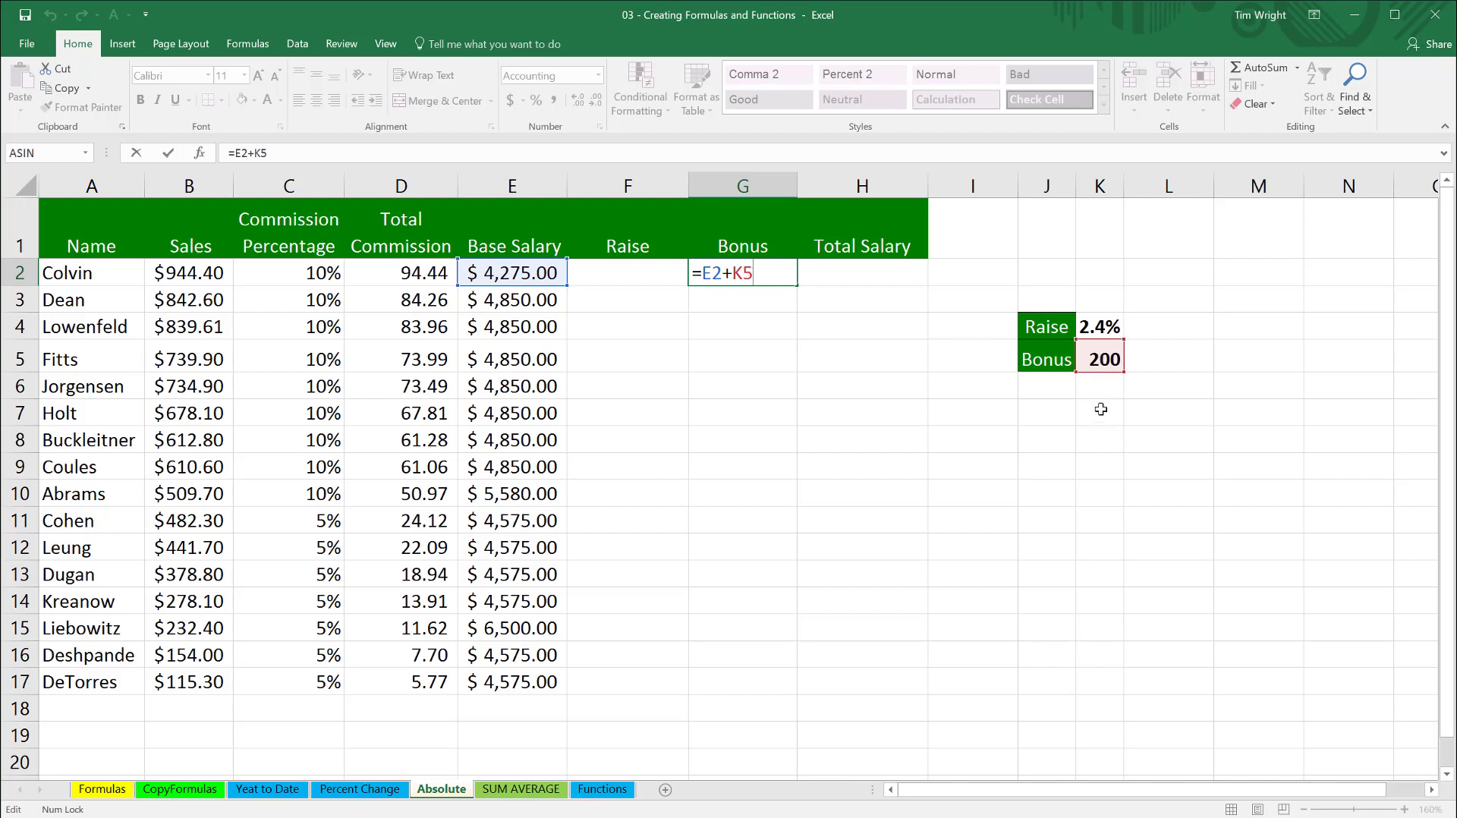
pyautogui.click(736, 274)
pyautogui.write('$K$')
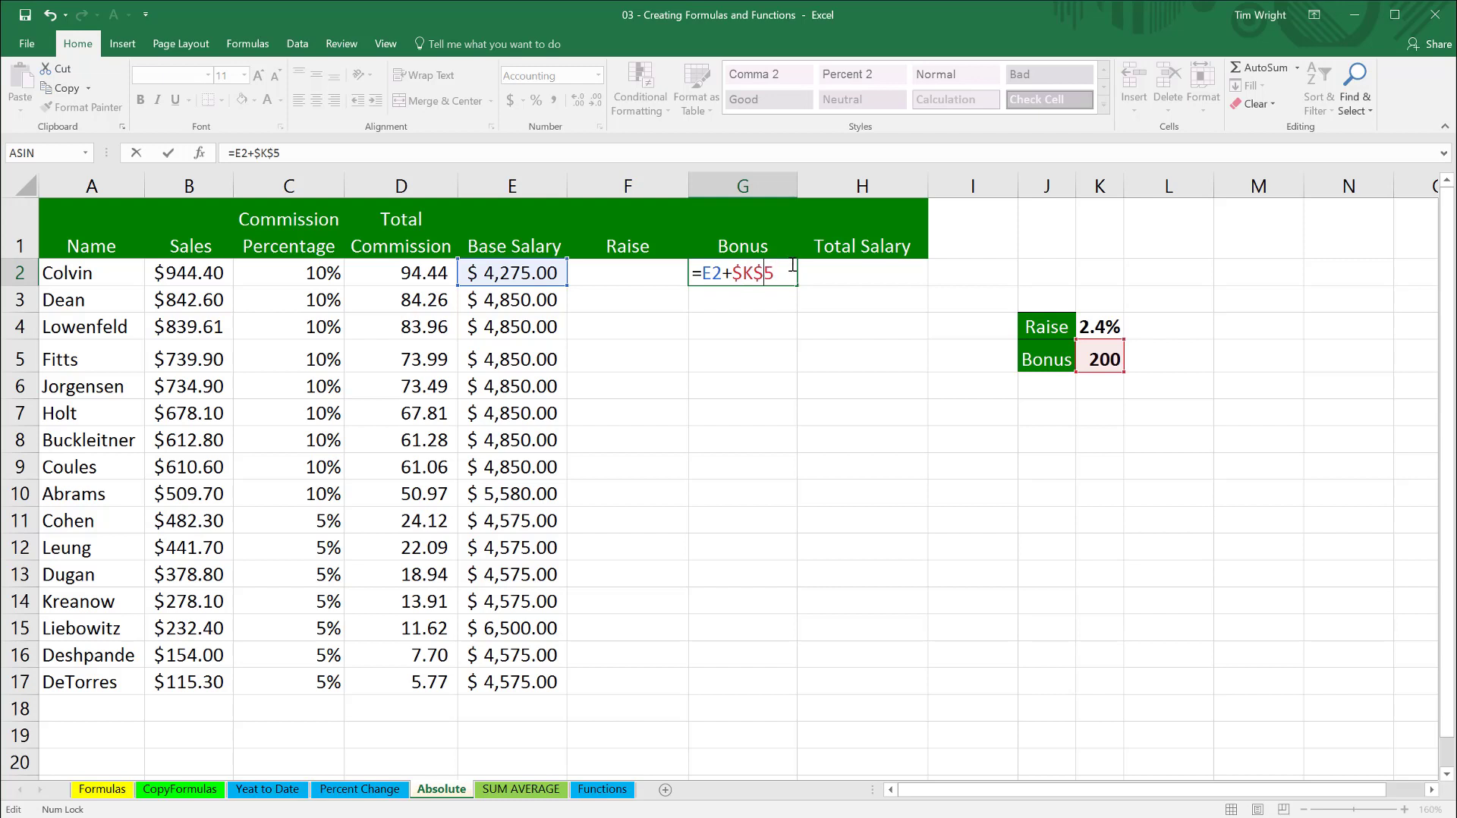
pyautogui.click(811, 278)
# - Fill the G2 bonus formula down through G17 and inspect the cell references in G3 and G8
pyautogui.click(761, 276)
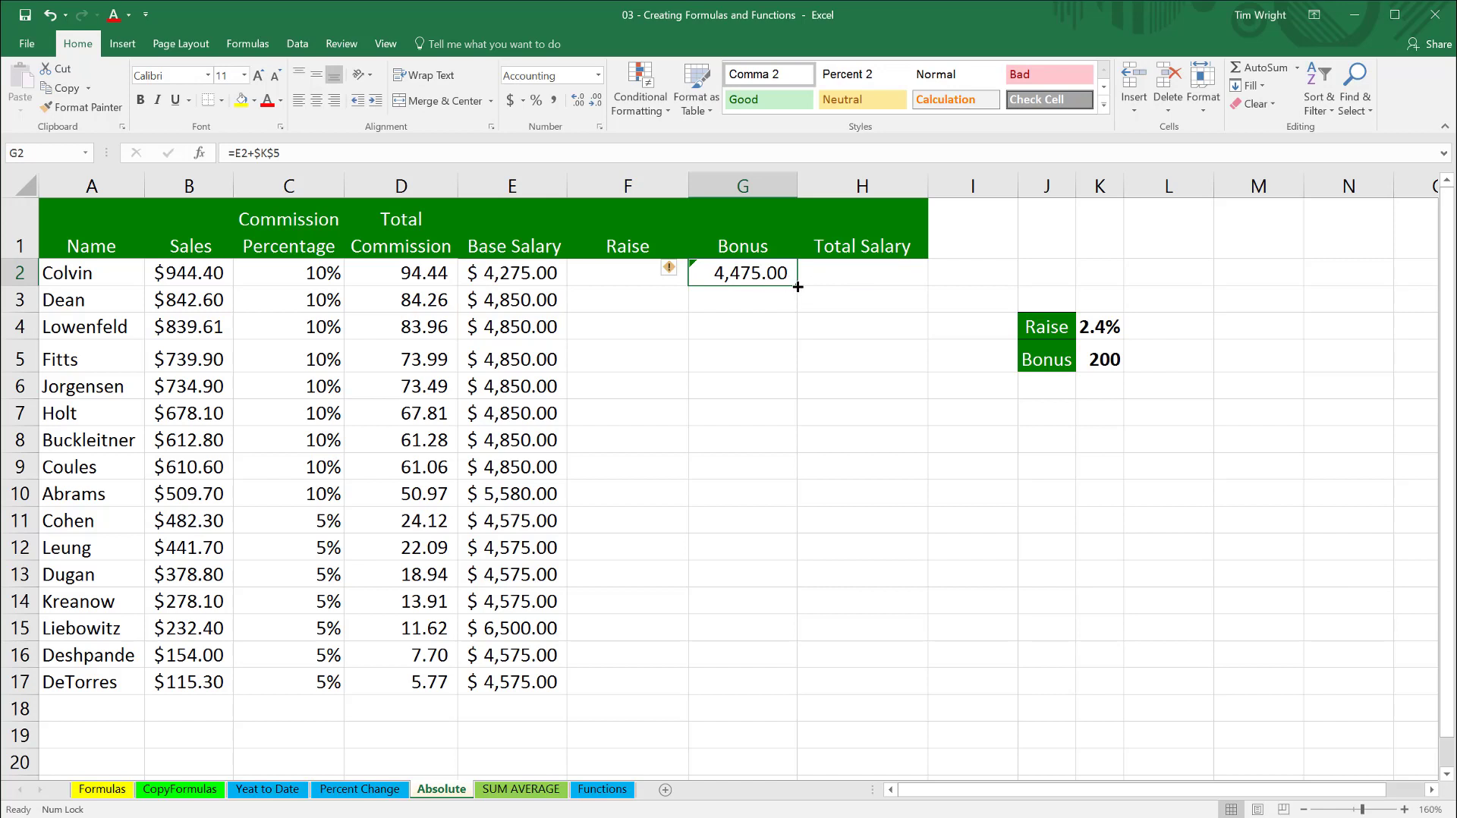
pyautogui.moveTo(798, 287); pyautogui.dragTo(789, 703)
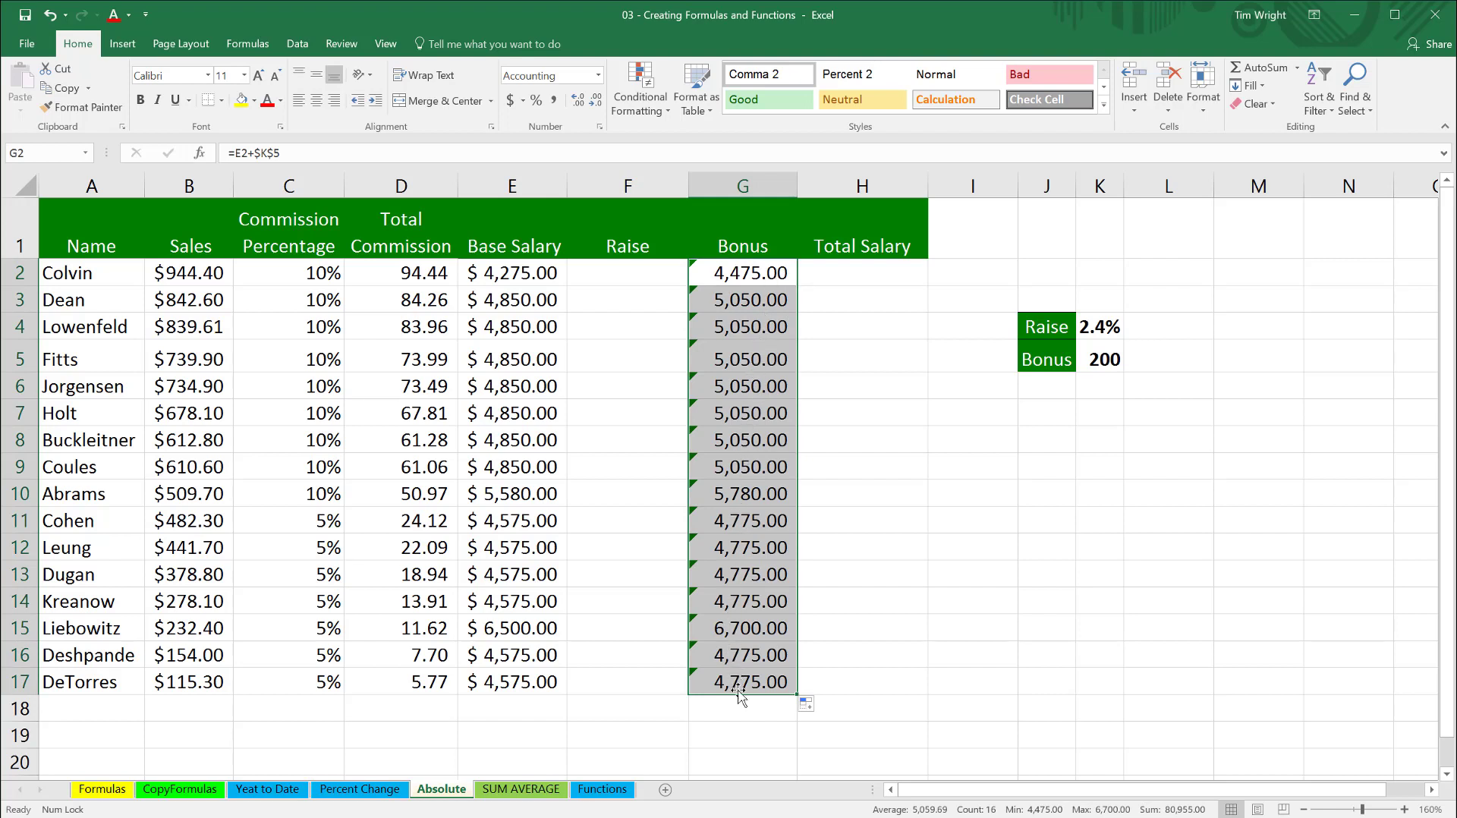
pyautogui.click(745, 302)
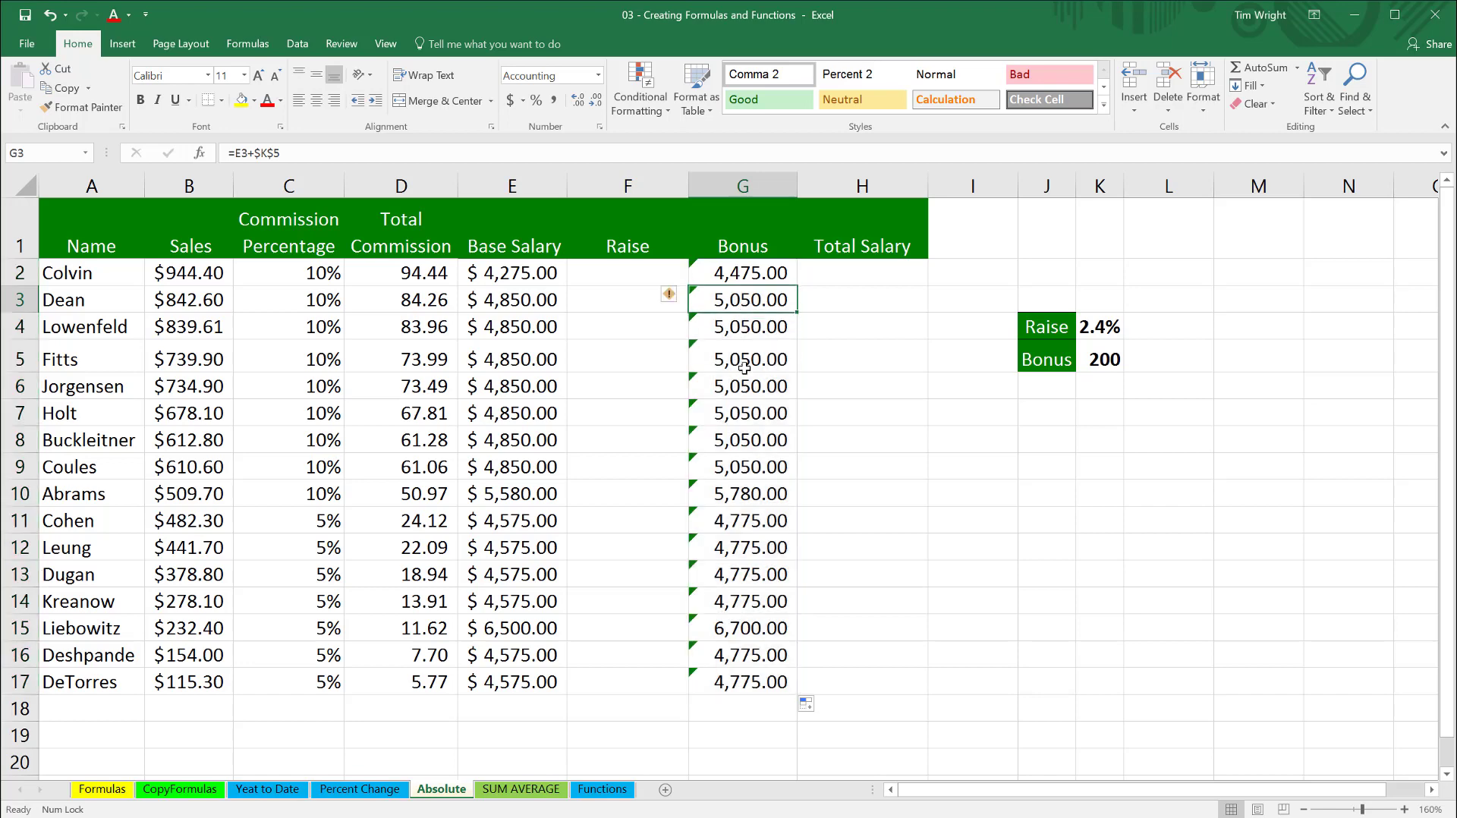
pyautogui.doubleClick(742, 440)
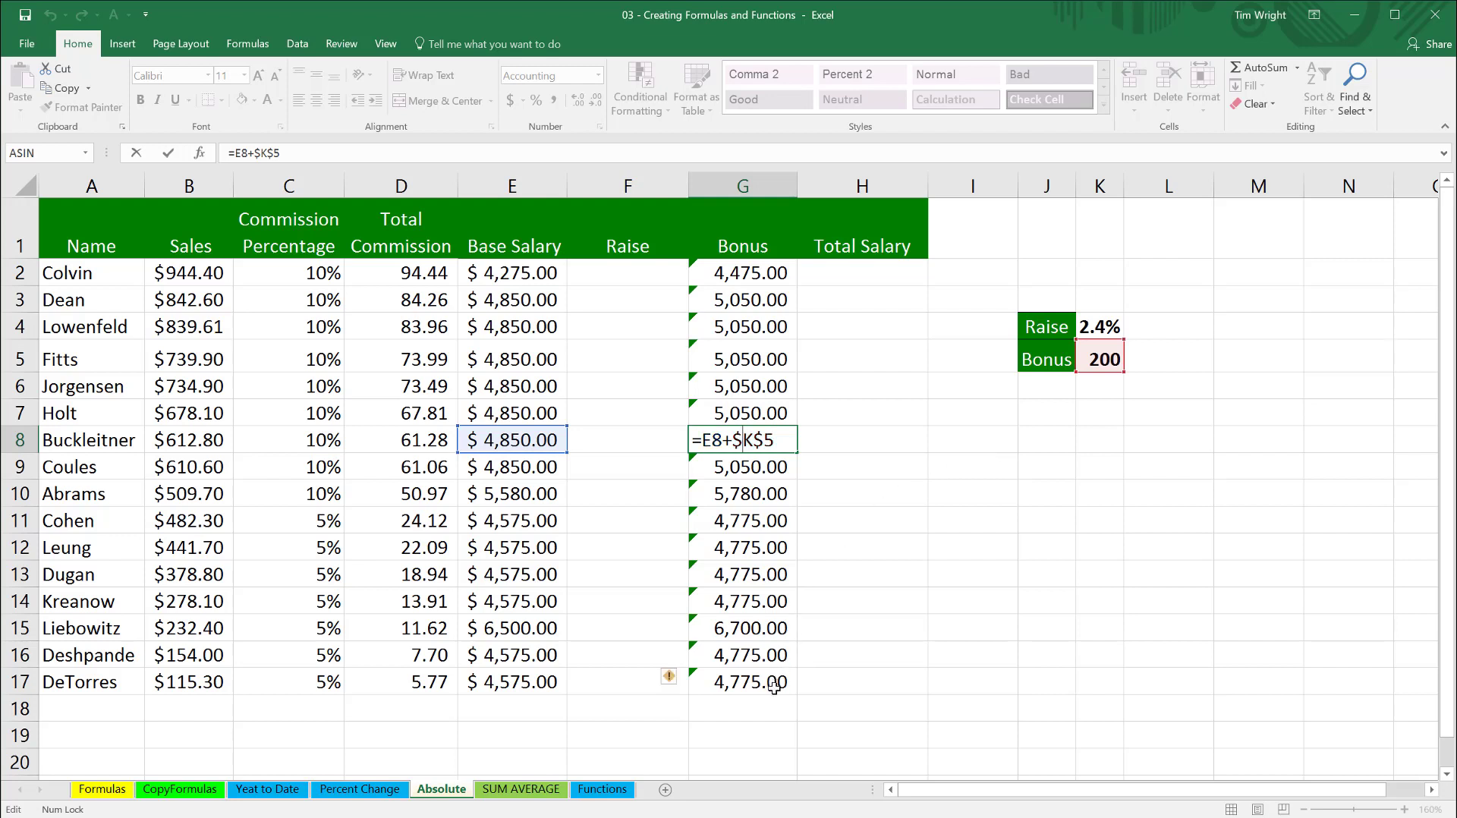
# - Clear the copied bonus formulas from G3:G17 and replace the absolute reference in G2 with the relative reference K5
pyautogui.moveTo(774, 686); pyautogui.dragTo(766, 302)
pyautogui.press('Delete')
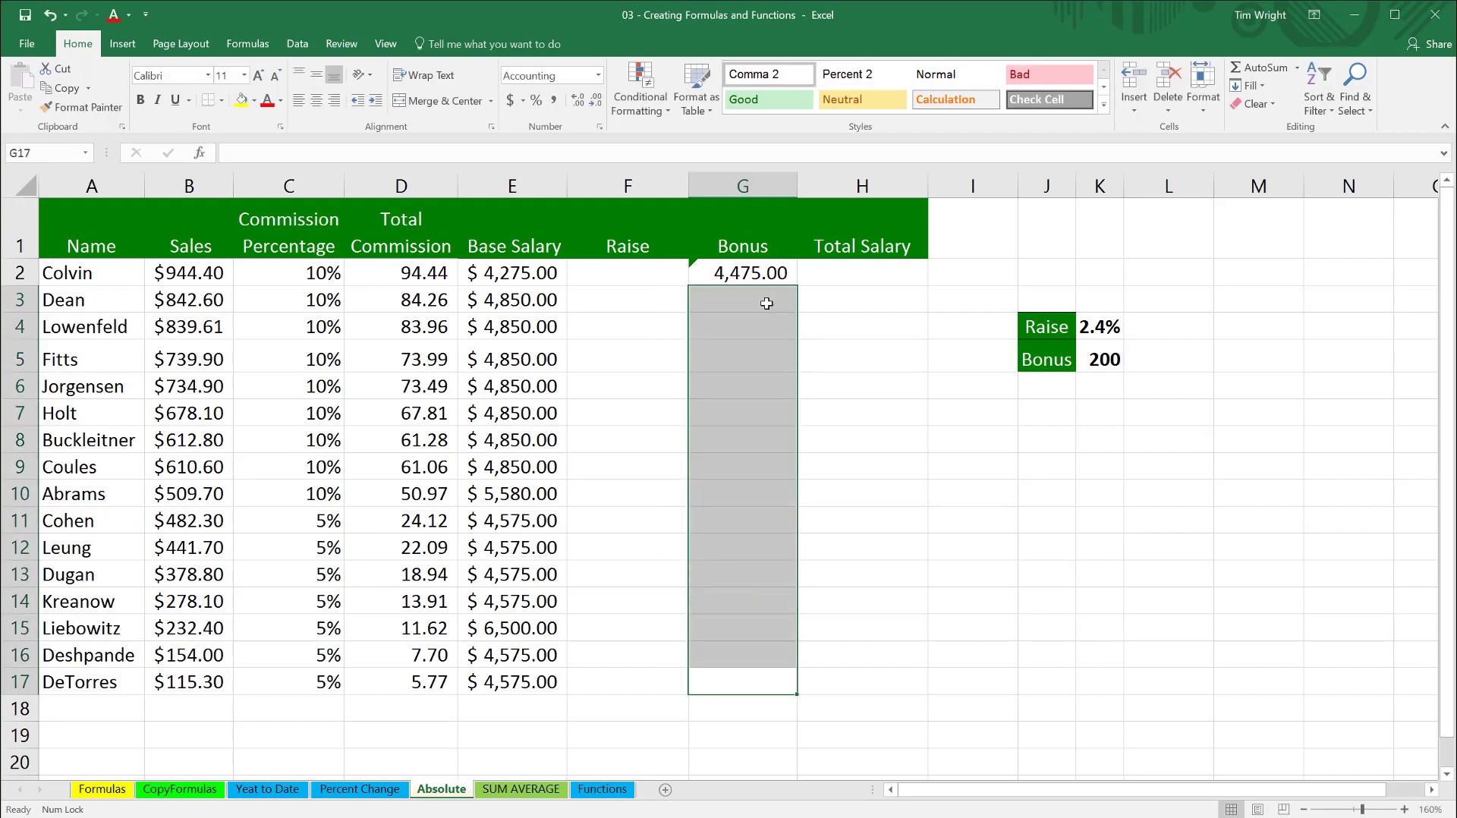
pyautogui.click(762, 274)
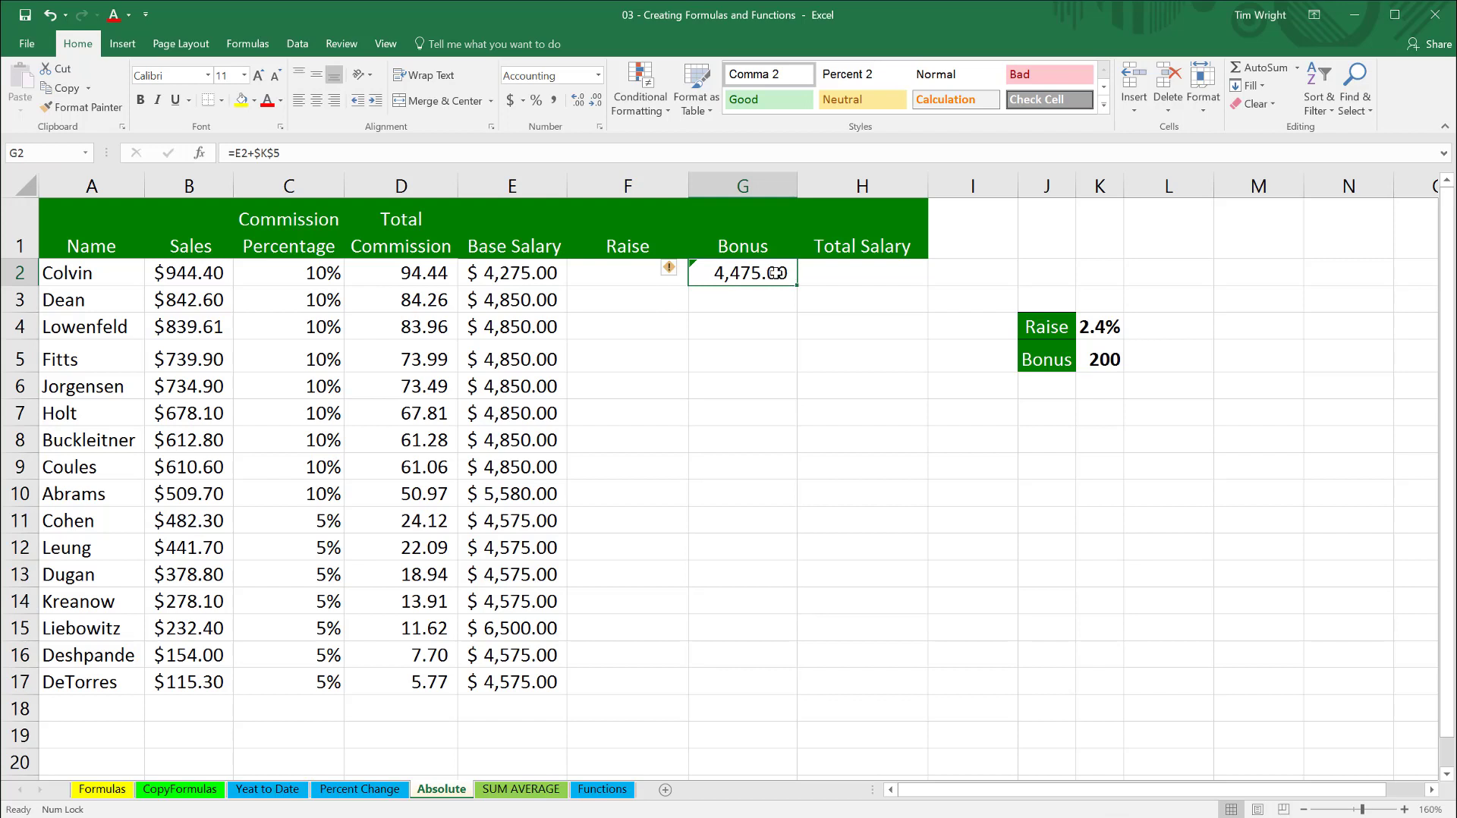
pyautogui.doubleClick(777, 274)
pyautogui.moveTo(777, 274); pyautogui.dragTo(737, 275)
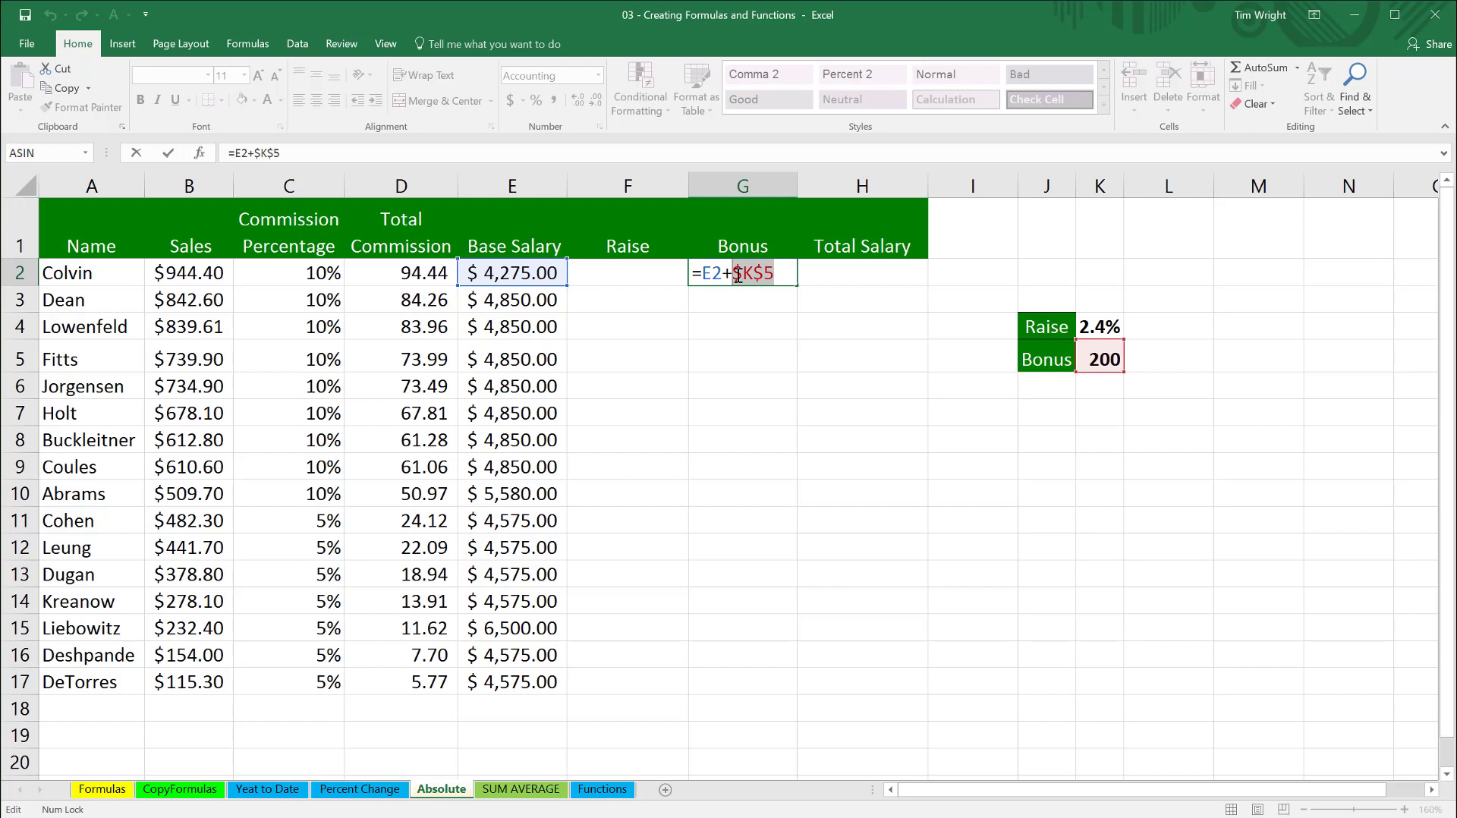
pyautogui.click(1102, 359)
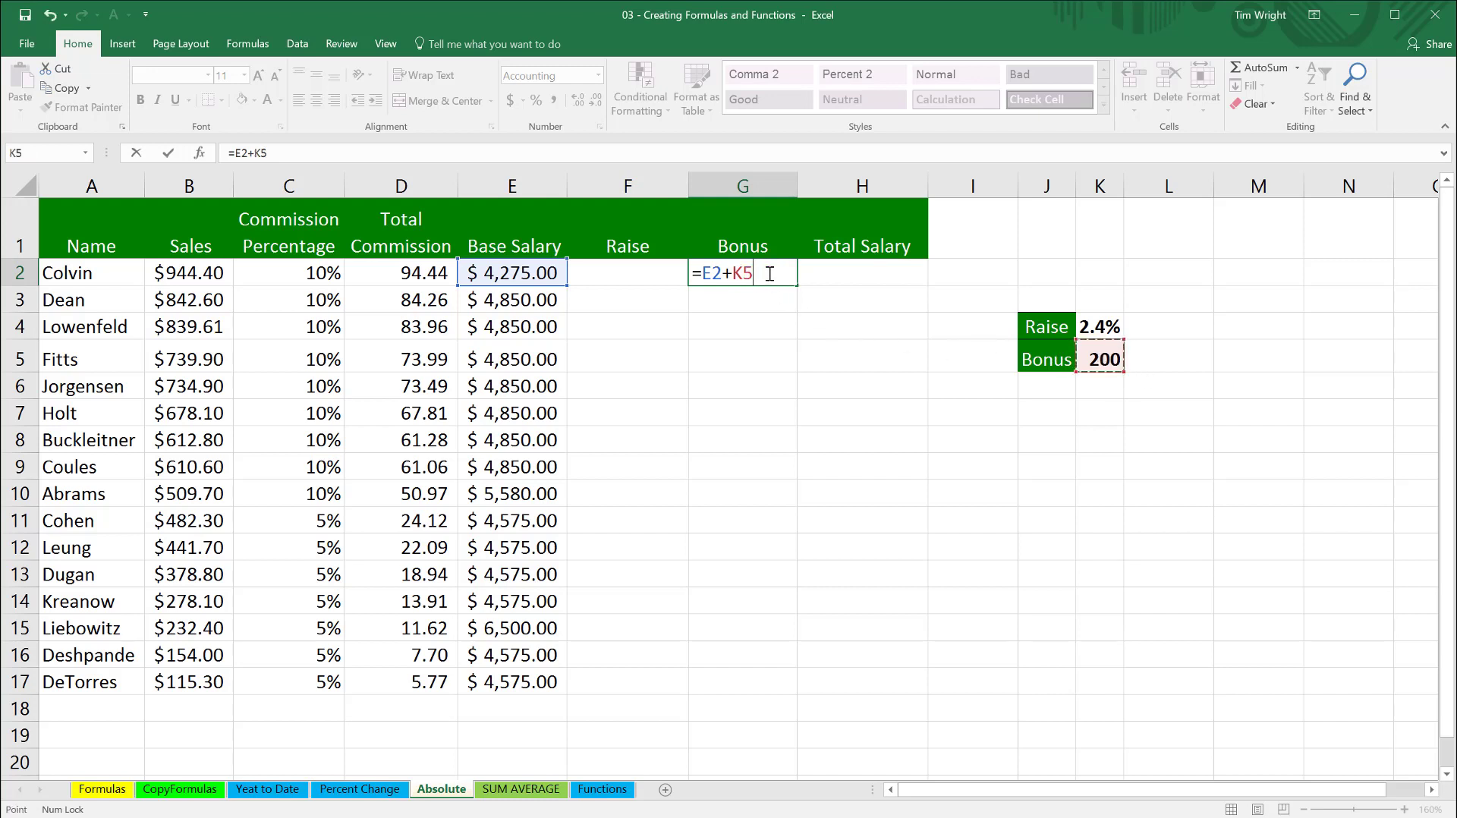
# - Convert the K5 reference in the G2 bonus formula to the absolute reference $K$5
pyautogui.click(726, 278)
pyautogui.press('Left')
pyautogui.moveTo(755, 273); pyautogui.dragTo(736, 275)
pyautogui.press('F4')
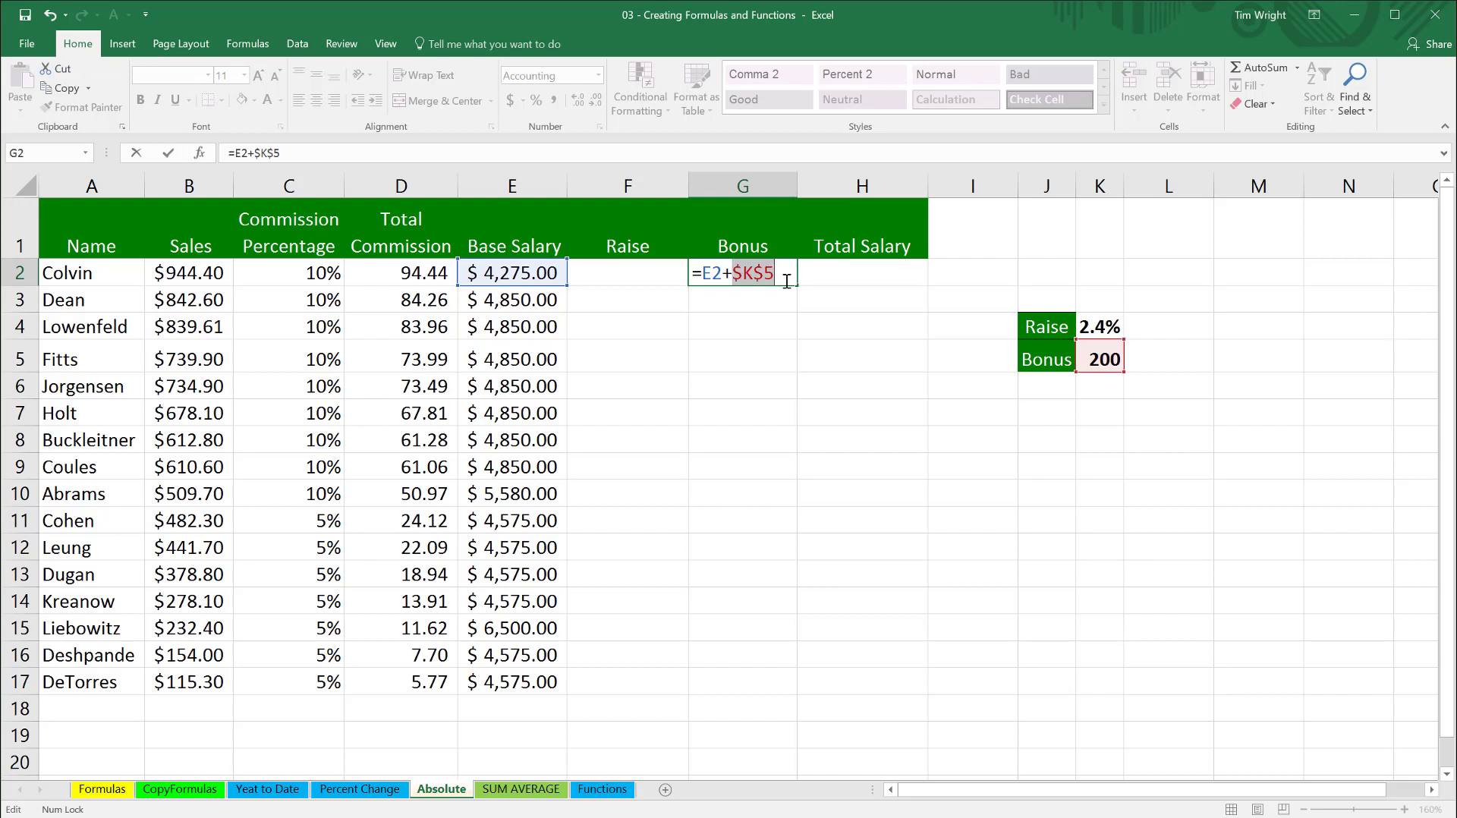
pyautogui.click(783, 276)
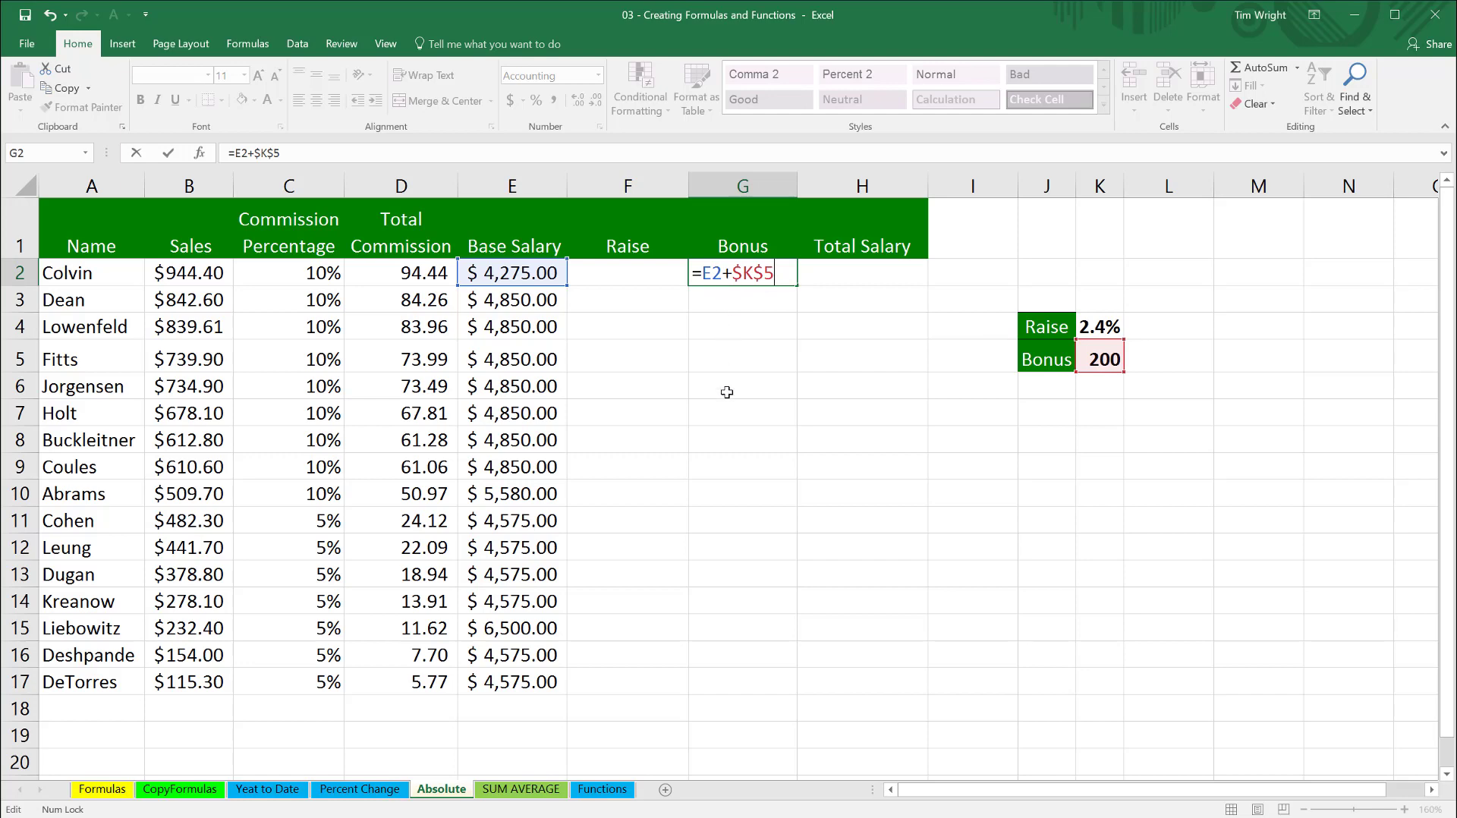
pyautogui.hotkey('ctrl', 'Return')
pyautogui.scroll(-1, 1027, 234)
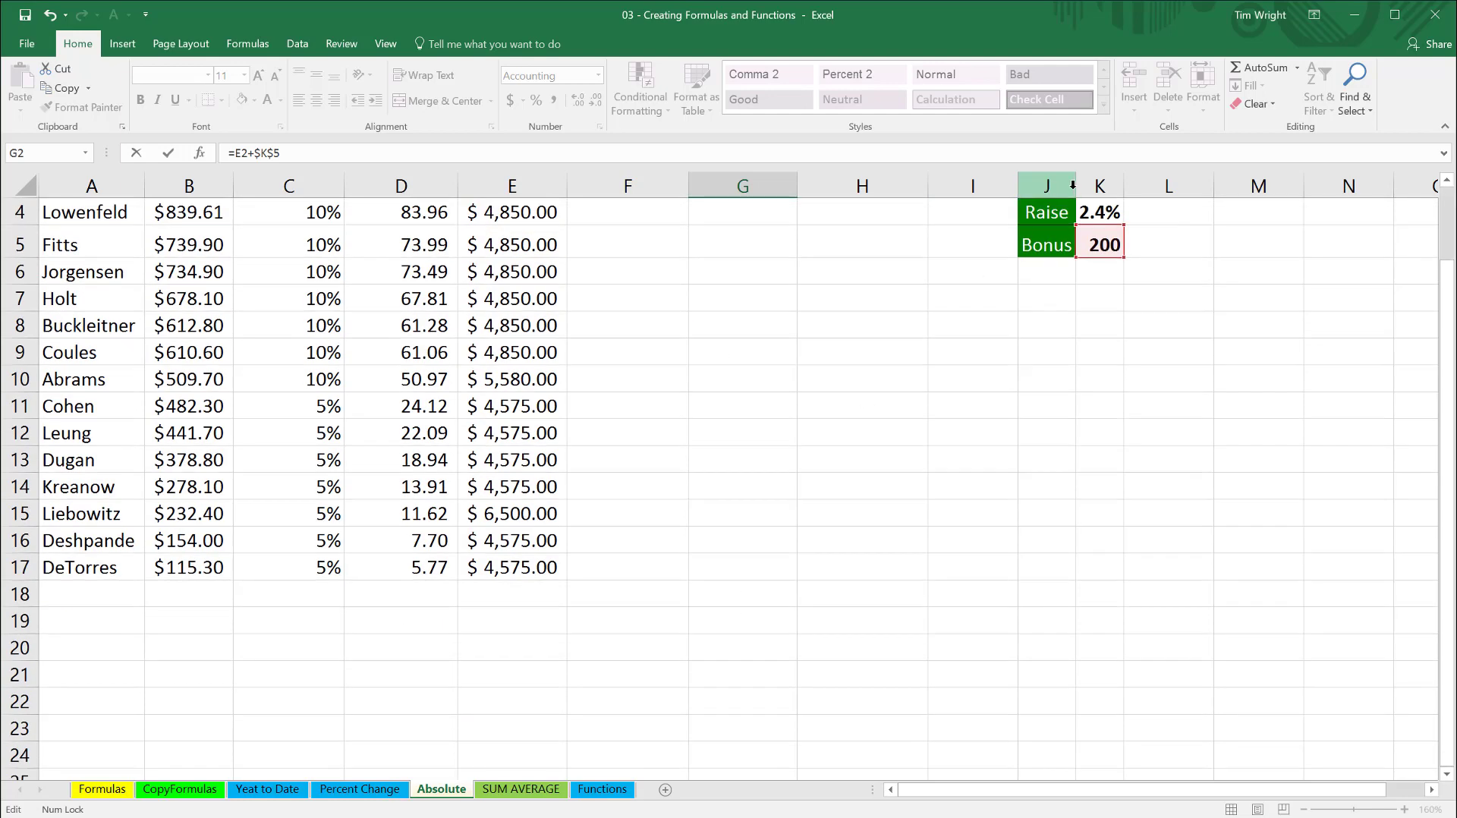
pyautogui.scroll(1, 1100, 190)
pyautogui.press('F2')
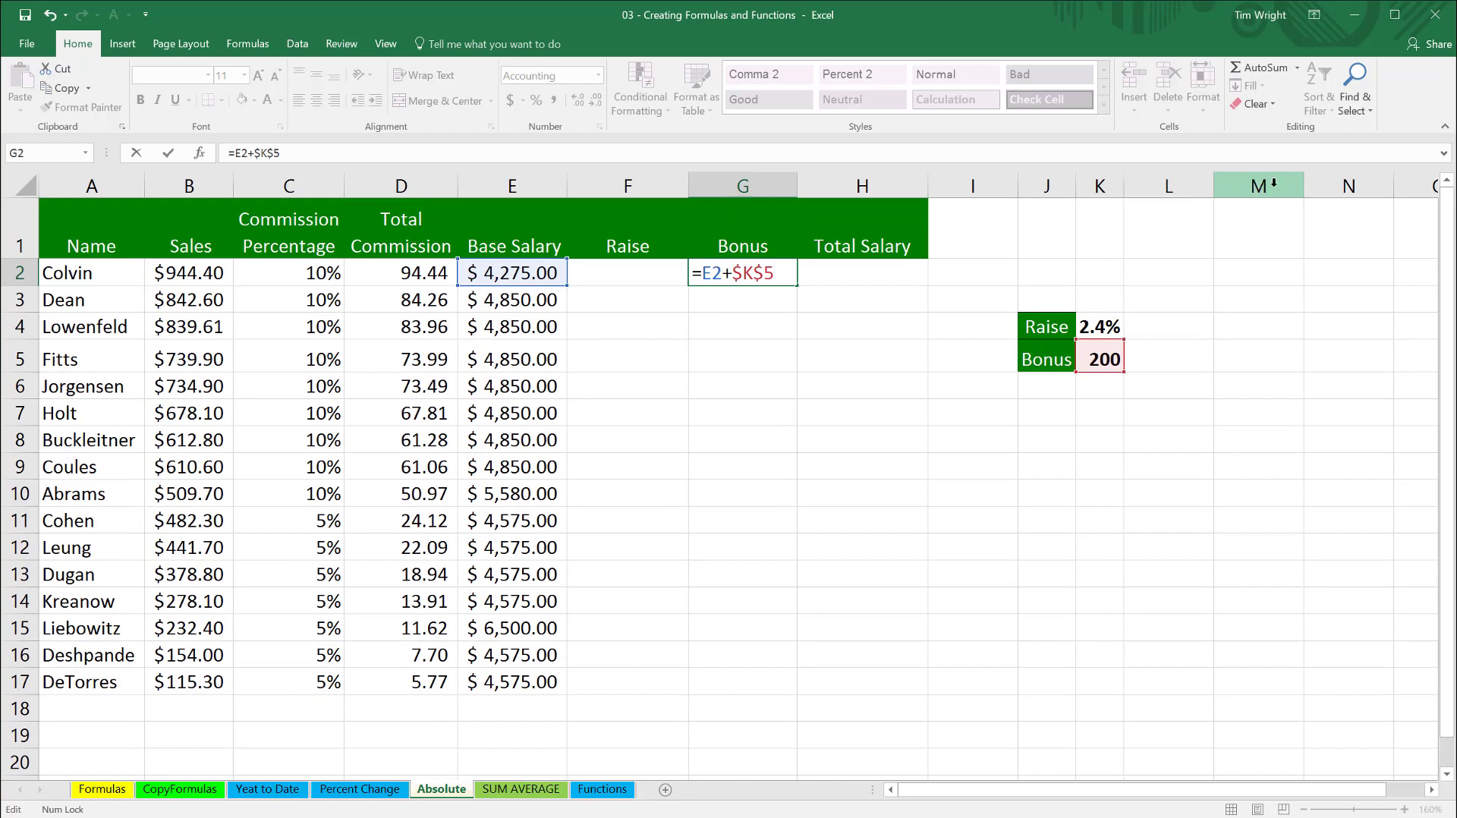
# - Re-enter the dollar sign in the bonus reference of G2, keeping =E2+$K$5, and fill the formula down through G17
pyautogui.click(746, 273)
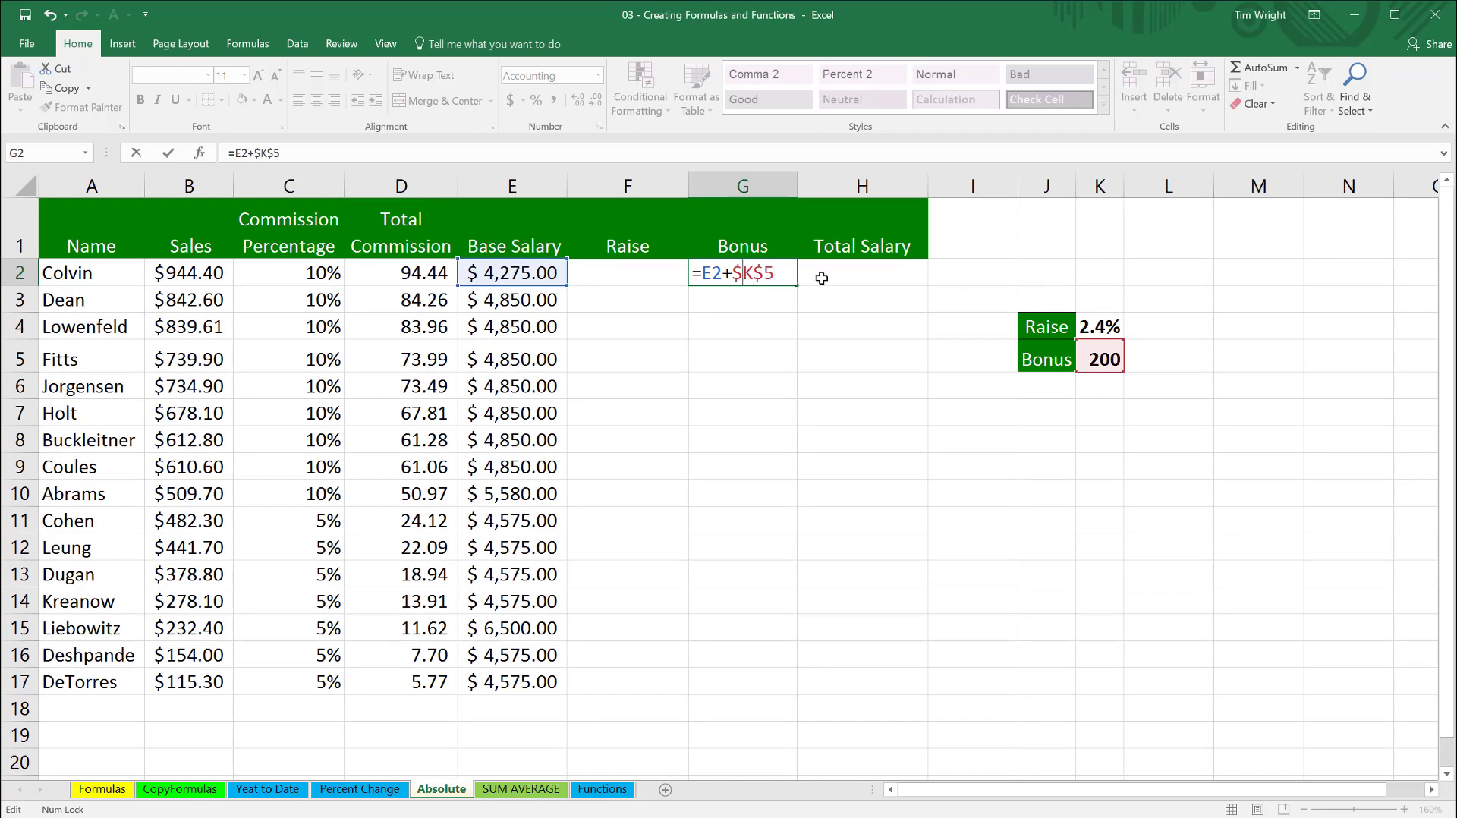
pyautogui.press('BackSpace')
pyautogui.write('$')
pyautogui.hotkey('ctrl', 'Return')
pyautogui.doubleClick(798, 286)
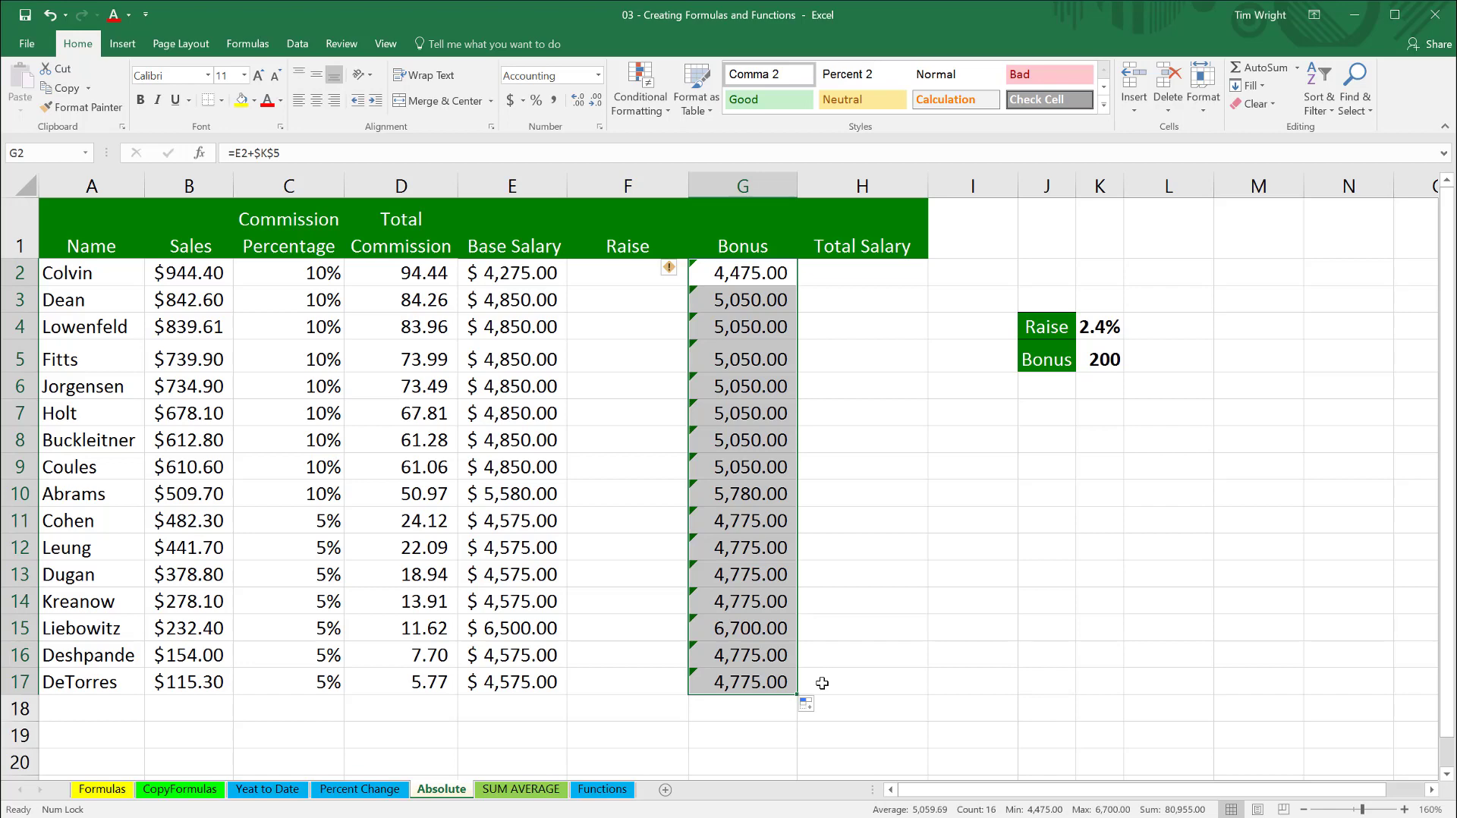
pyautogui.click(1152, 323)
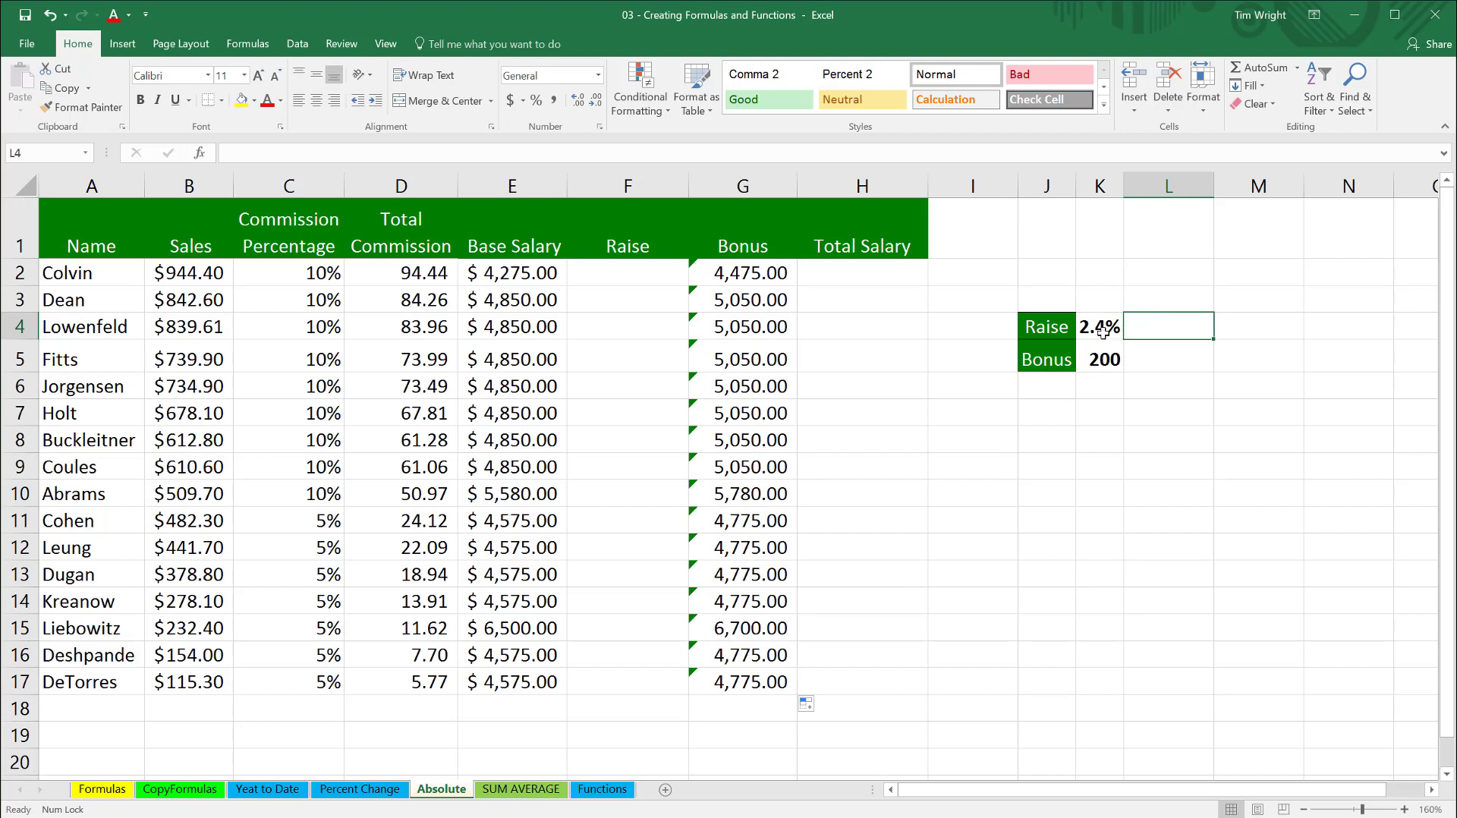
# - Enter the raise formula =E2*K4 in F2 and fill it down through F17
pyautogui.click(1102, 331)
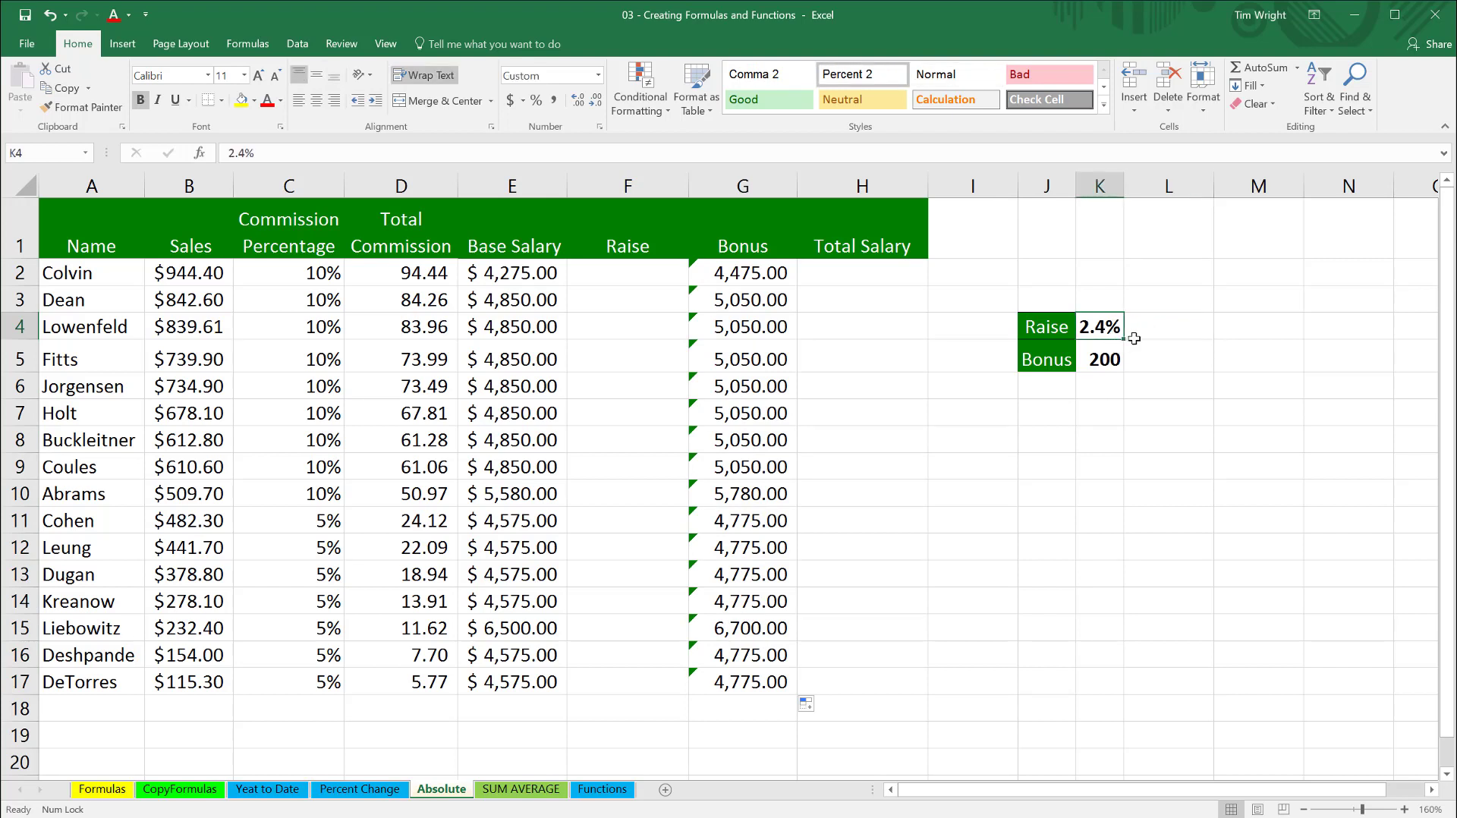
pyautogui.click(600, 277)
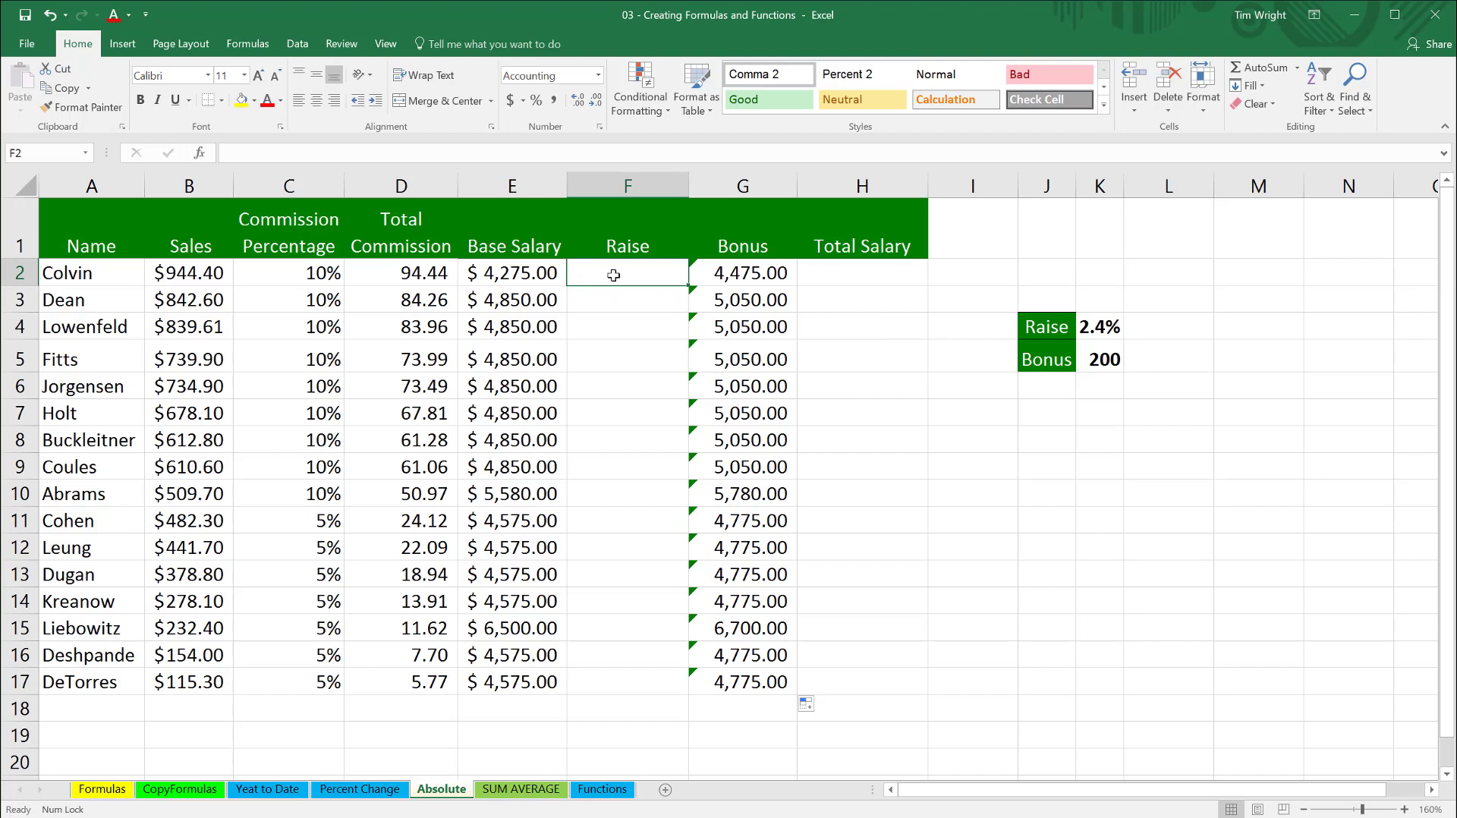
pyautogui.write('=')
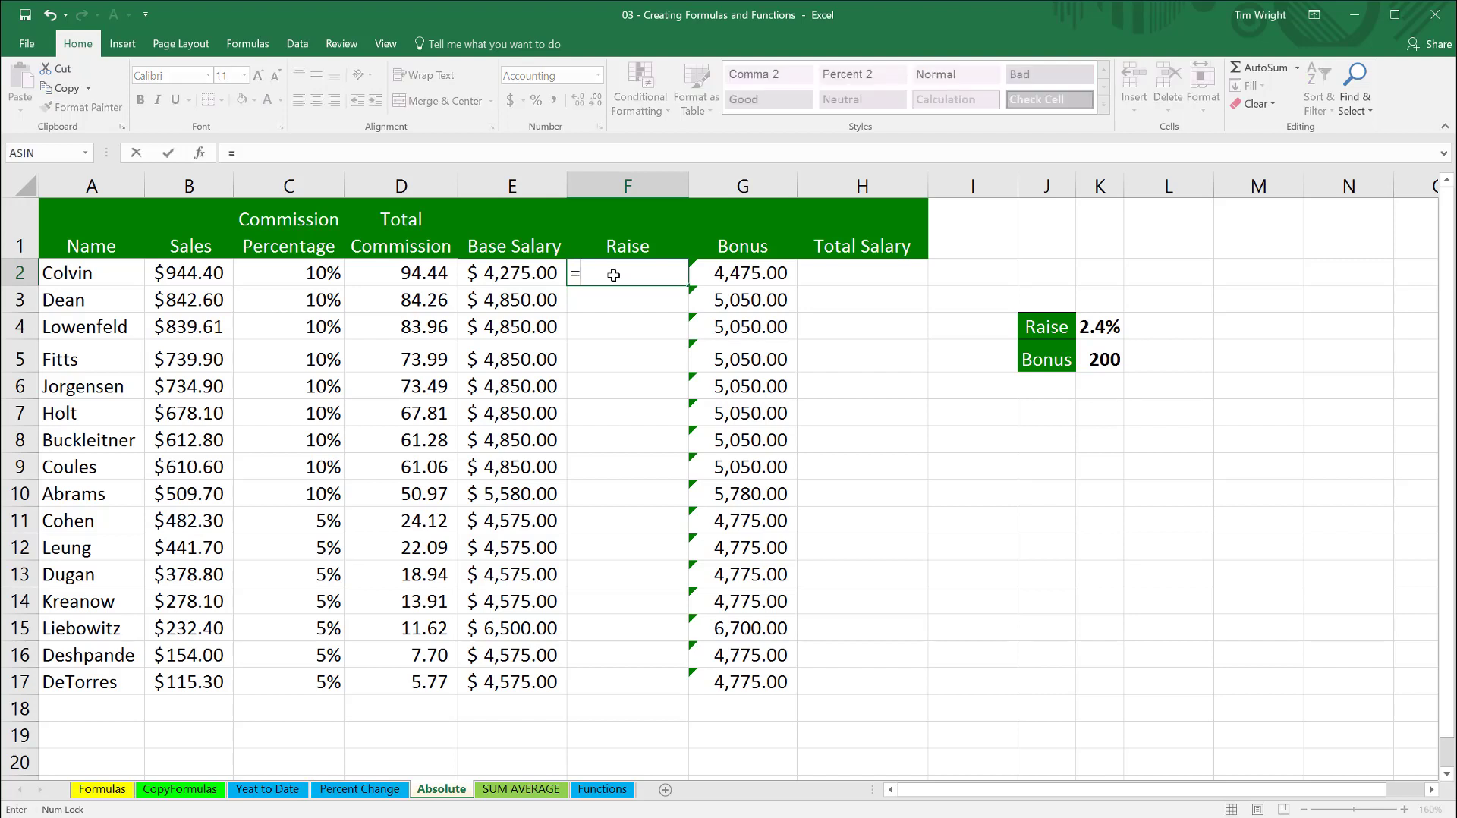
pyautogui.click(525, 274)
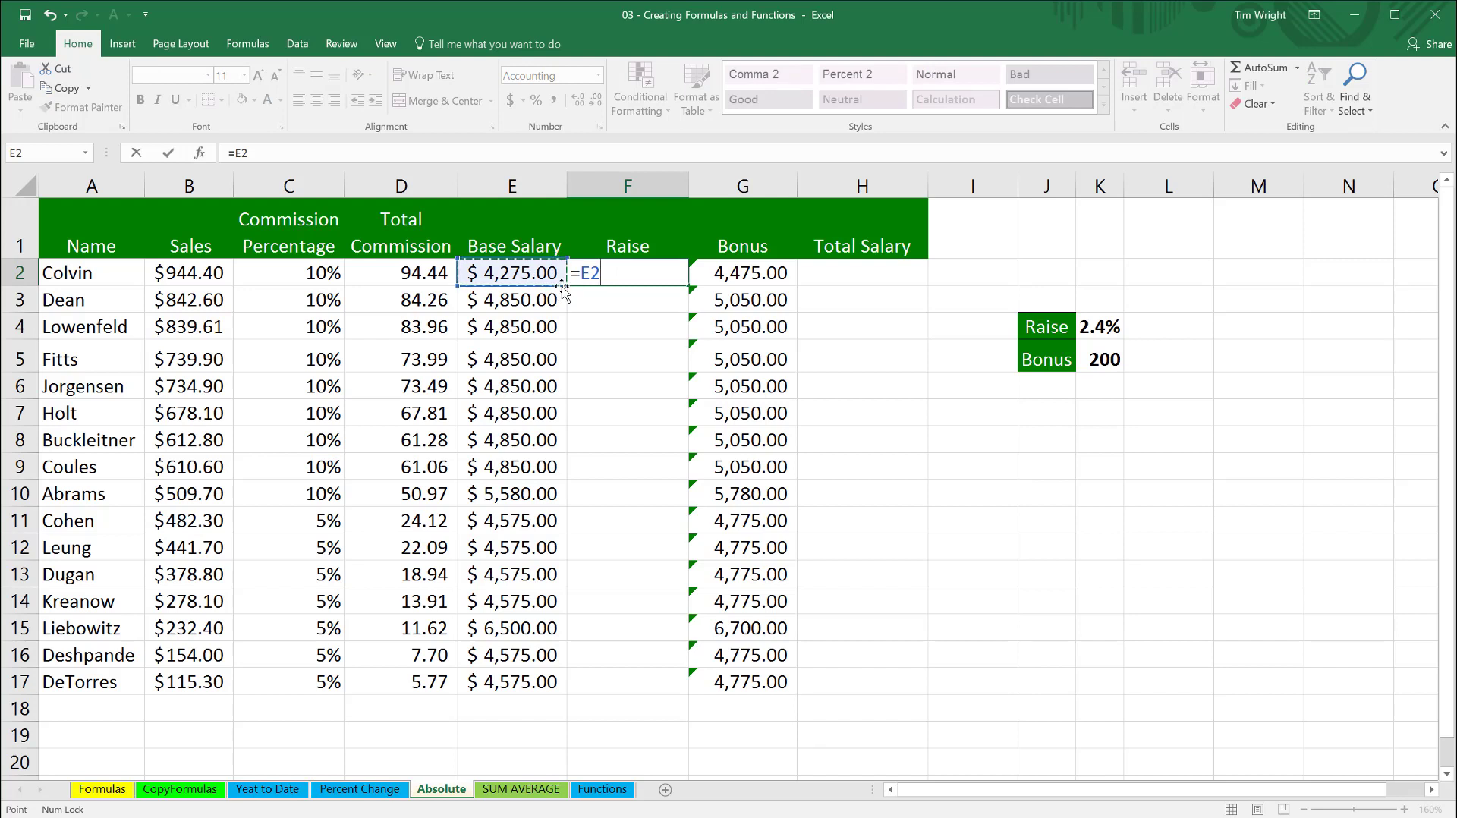
pyautogui.write('*')
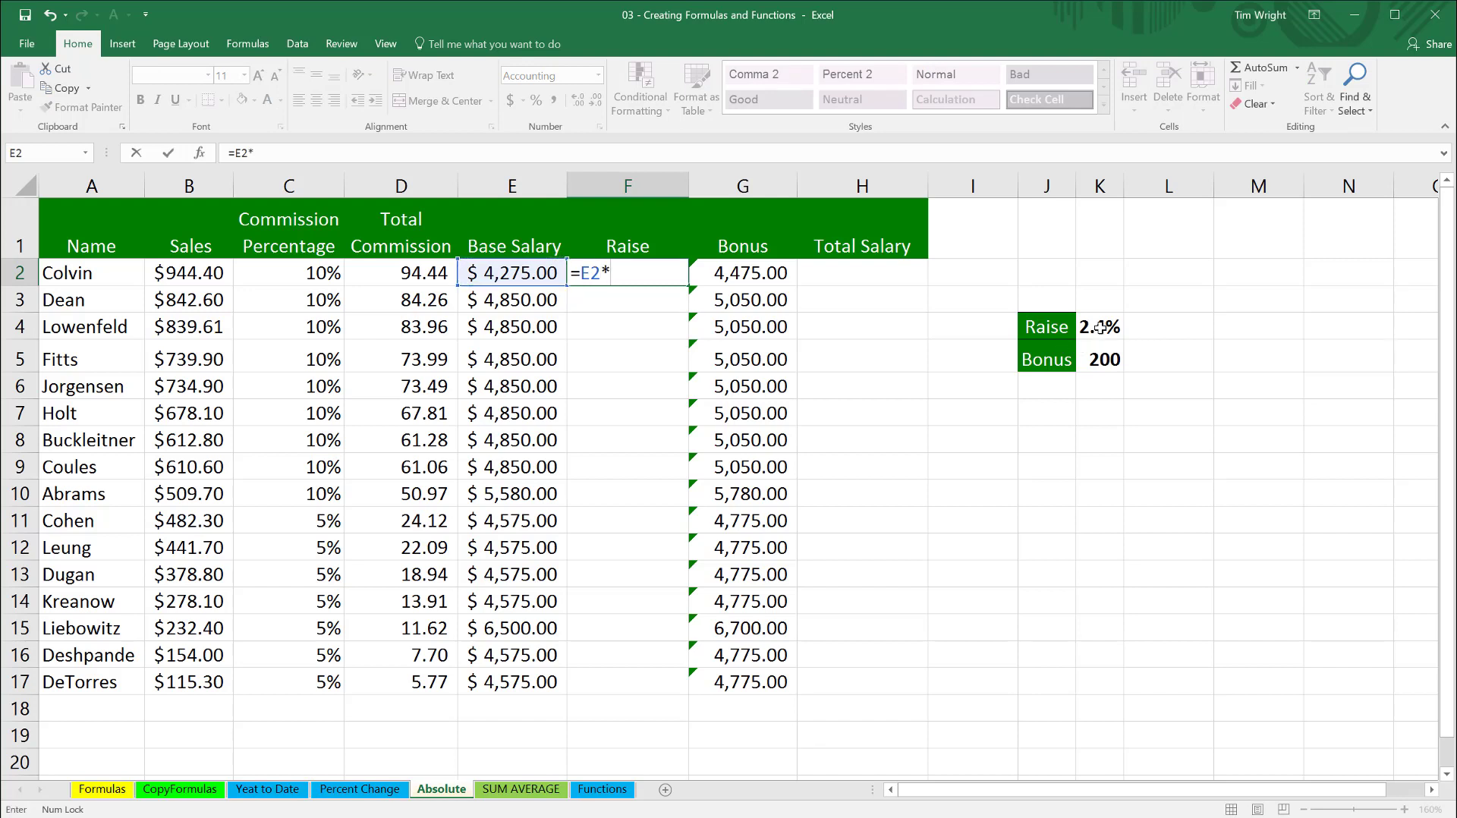
pyautogui.click(1100, 328)
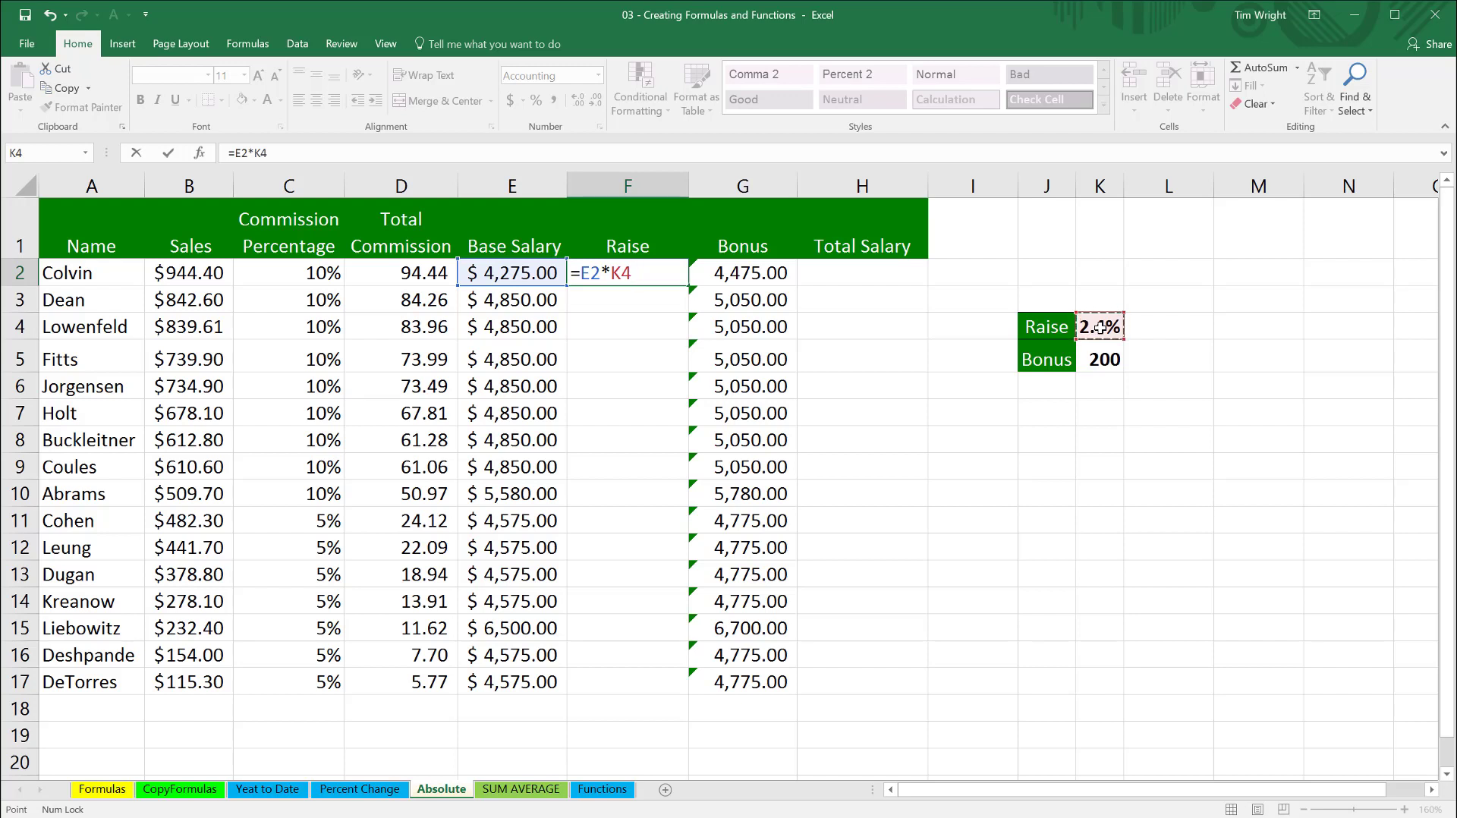
pyautogui.press('Return')
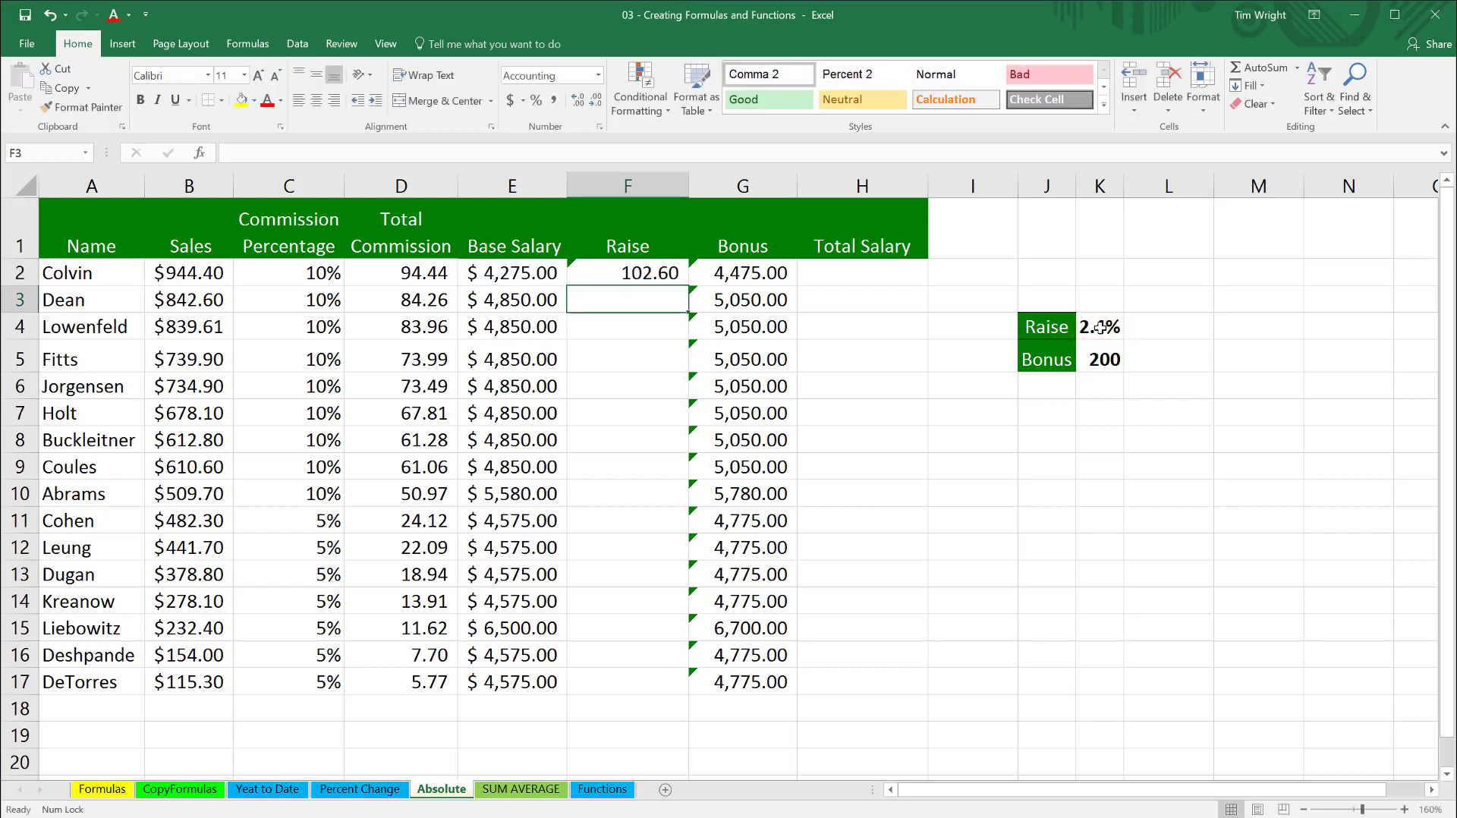
pyautogui.click(667, 268)
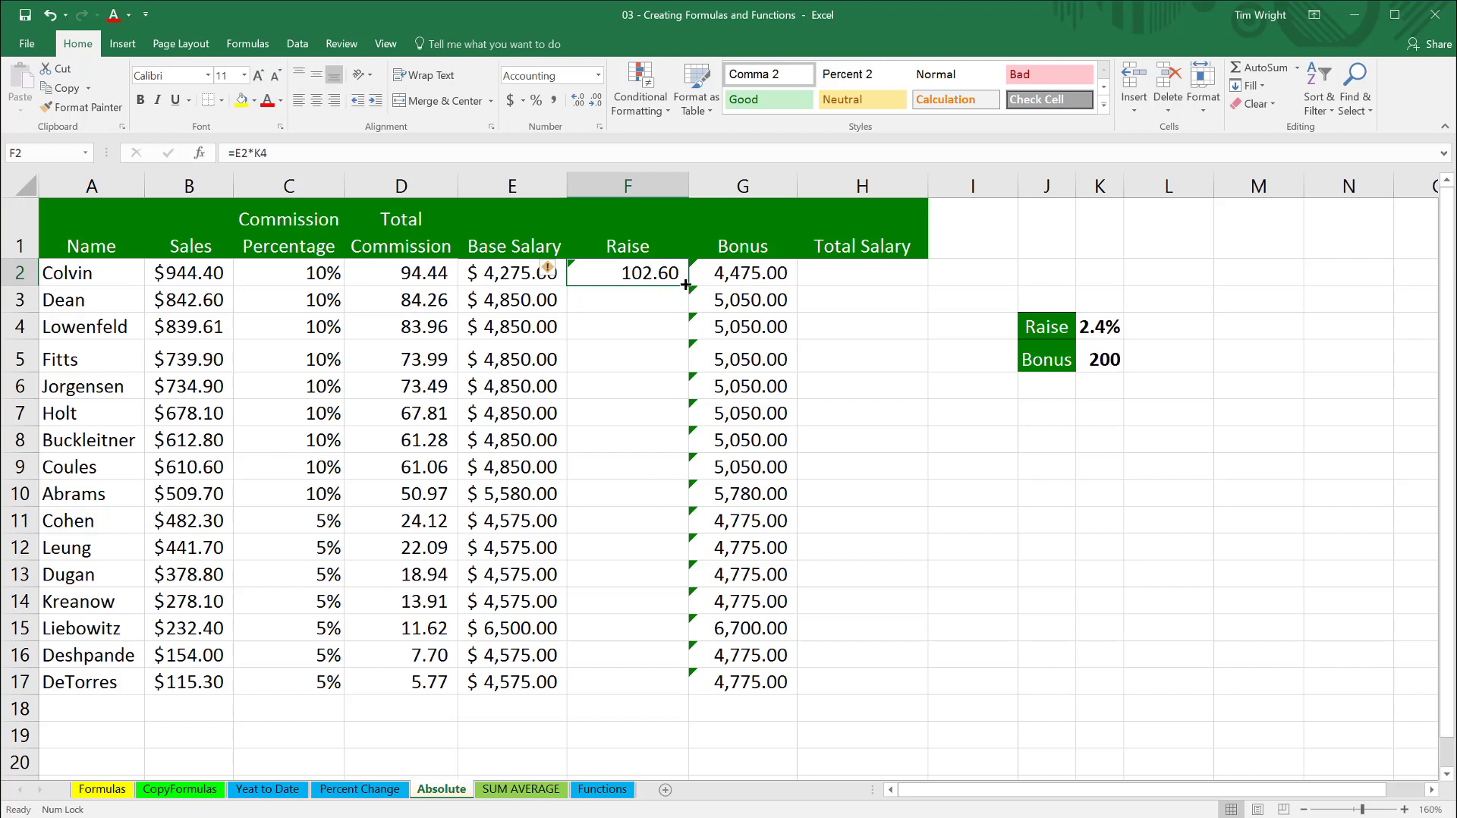
pyautogui.doubleClick(685, 285)
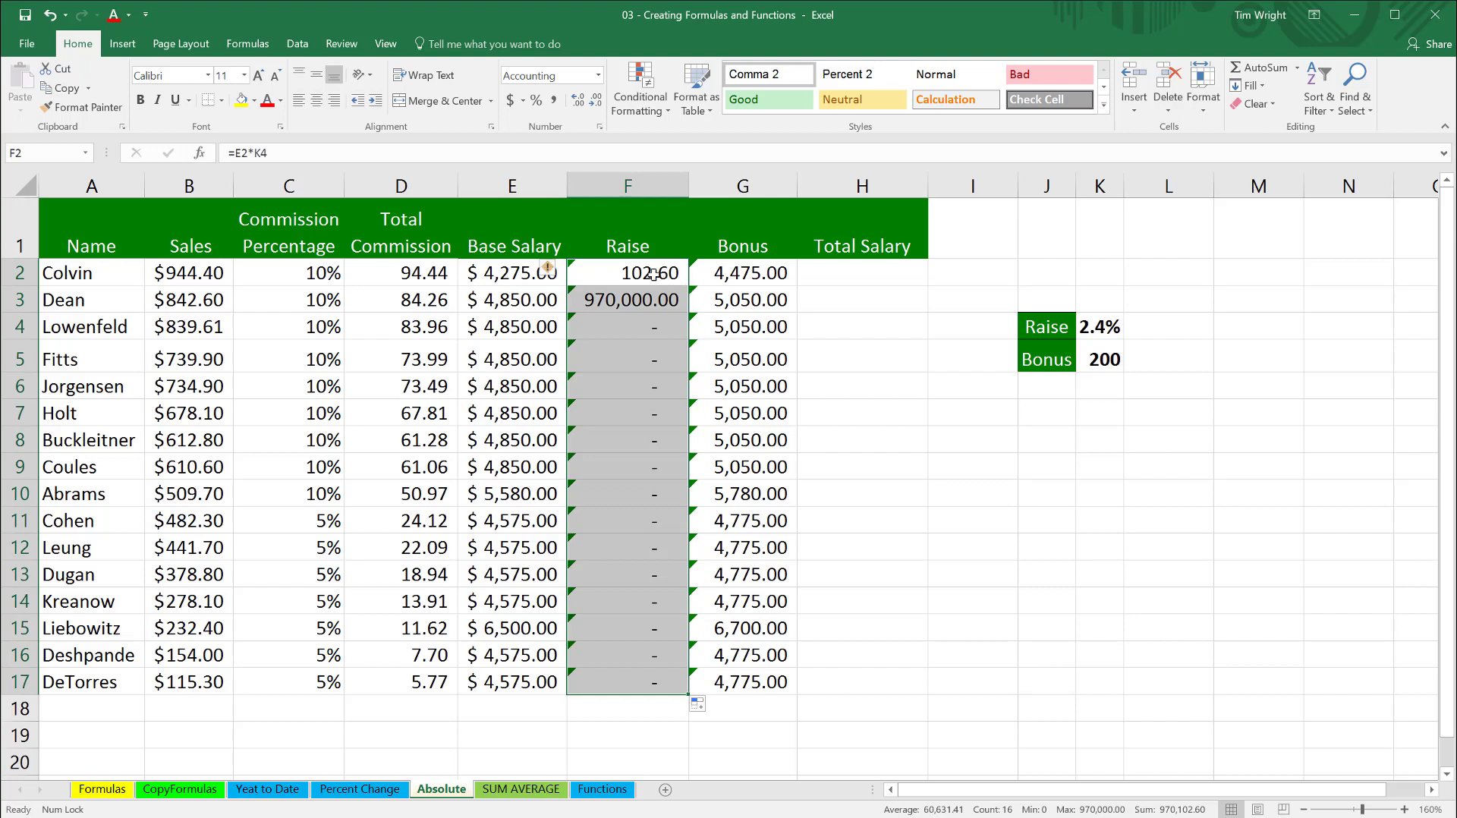
# - Make the raise reference in F2 absolute as =E2*$K$4 and refill the formula down through F17
pyautogui.click(655, 275)
pyautogui.doubleClick(655, 275)
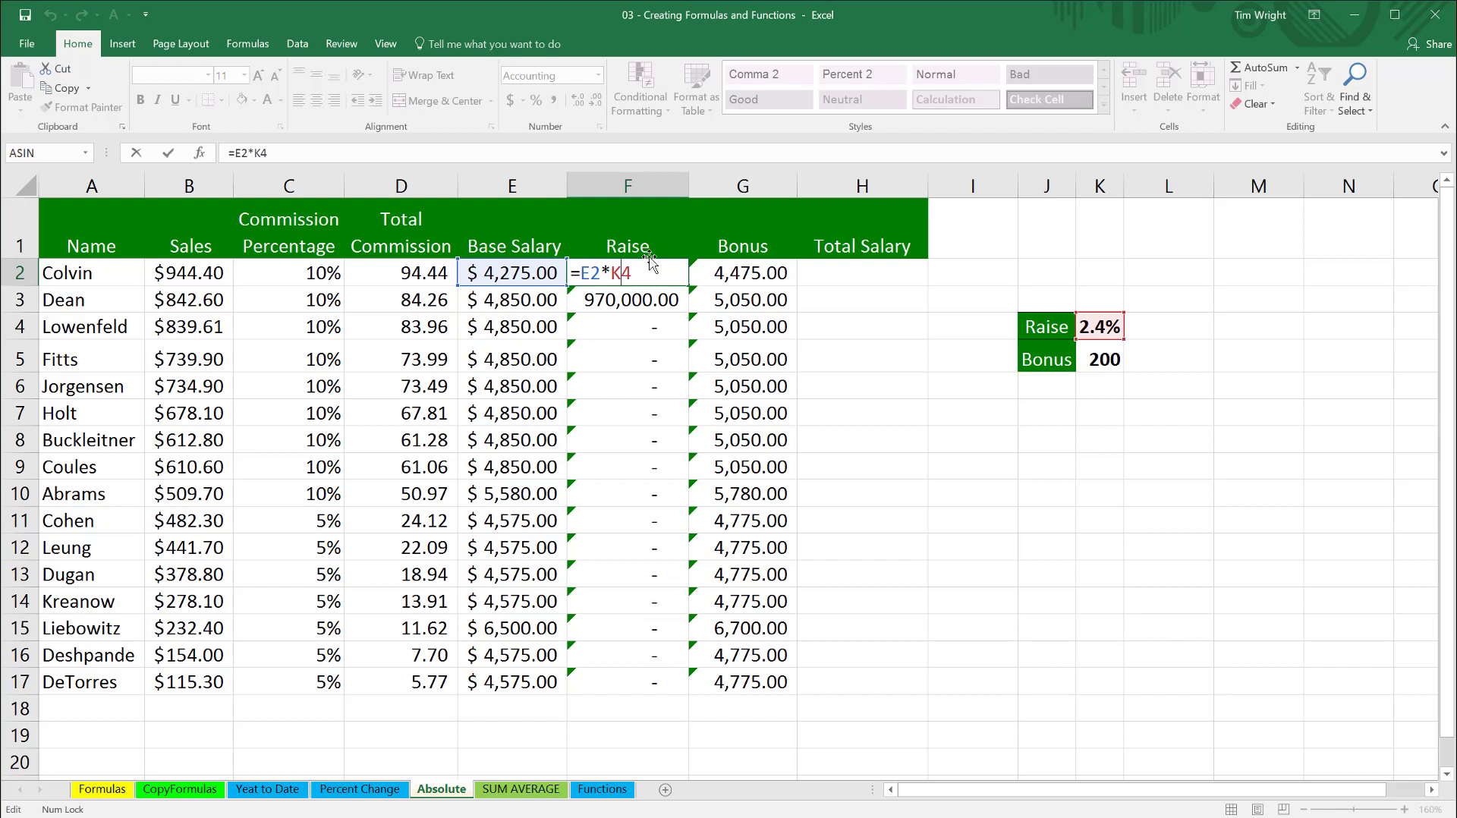
pyautogui.press('F4')
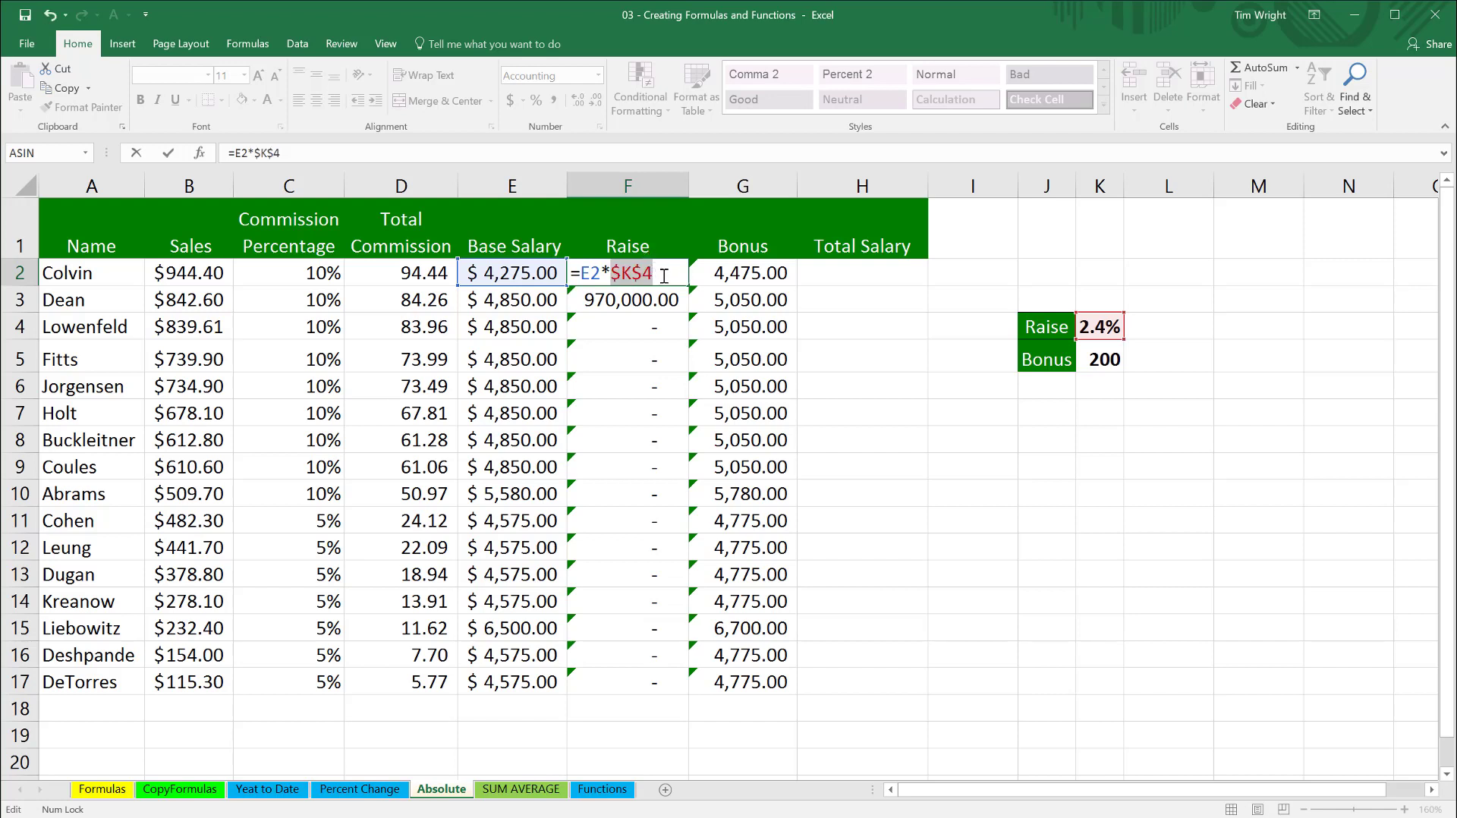
pyautogui.click(667, 277)
pyautogui.hotkey('ctrl', 'Return')
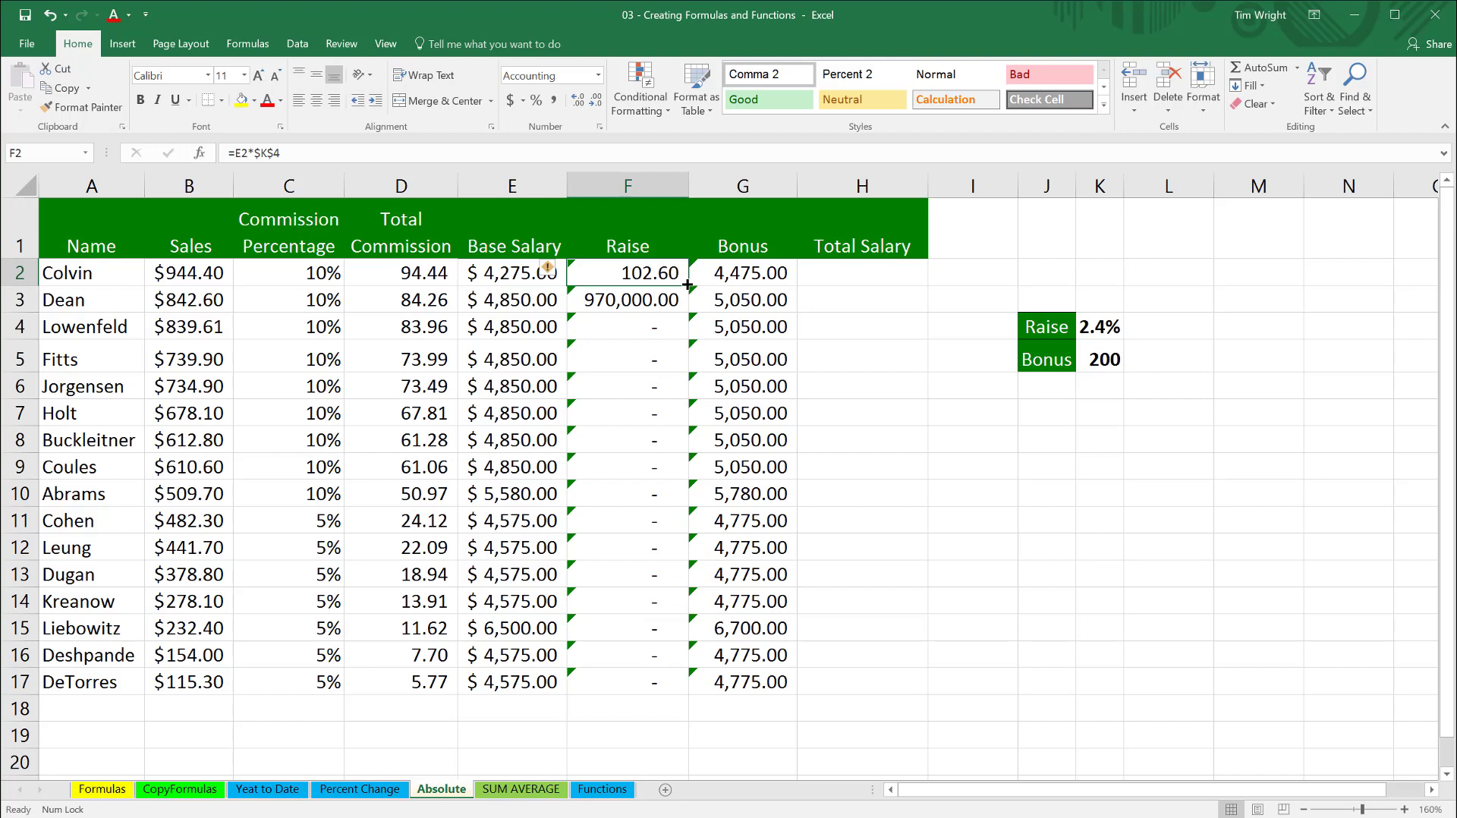
pyautogui.doubleClick(687, 284)
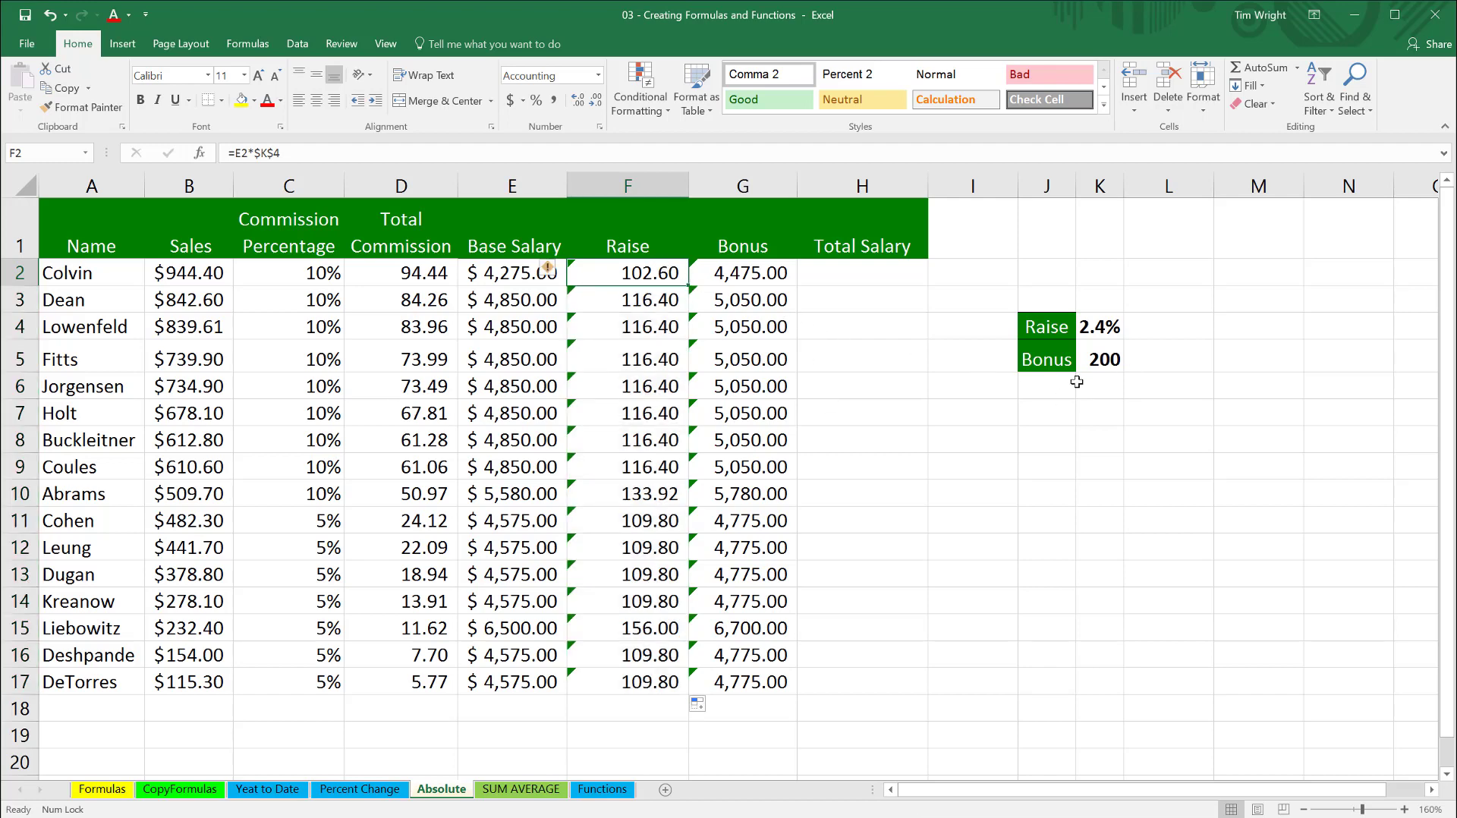
# - Set the raise percentage in K4 to 2.6%
pyautogui.click(1110, 326)
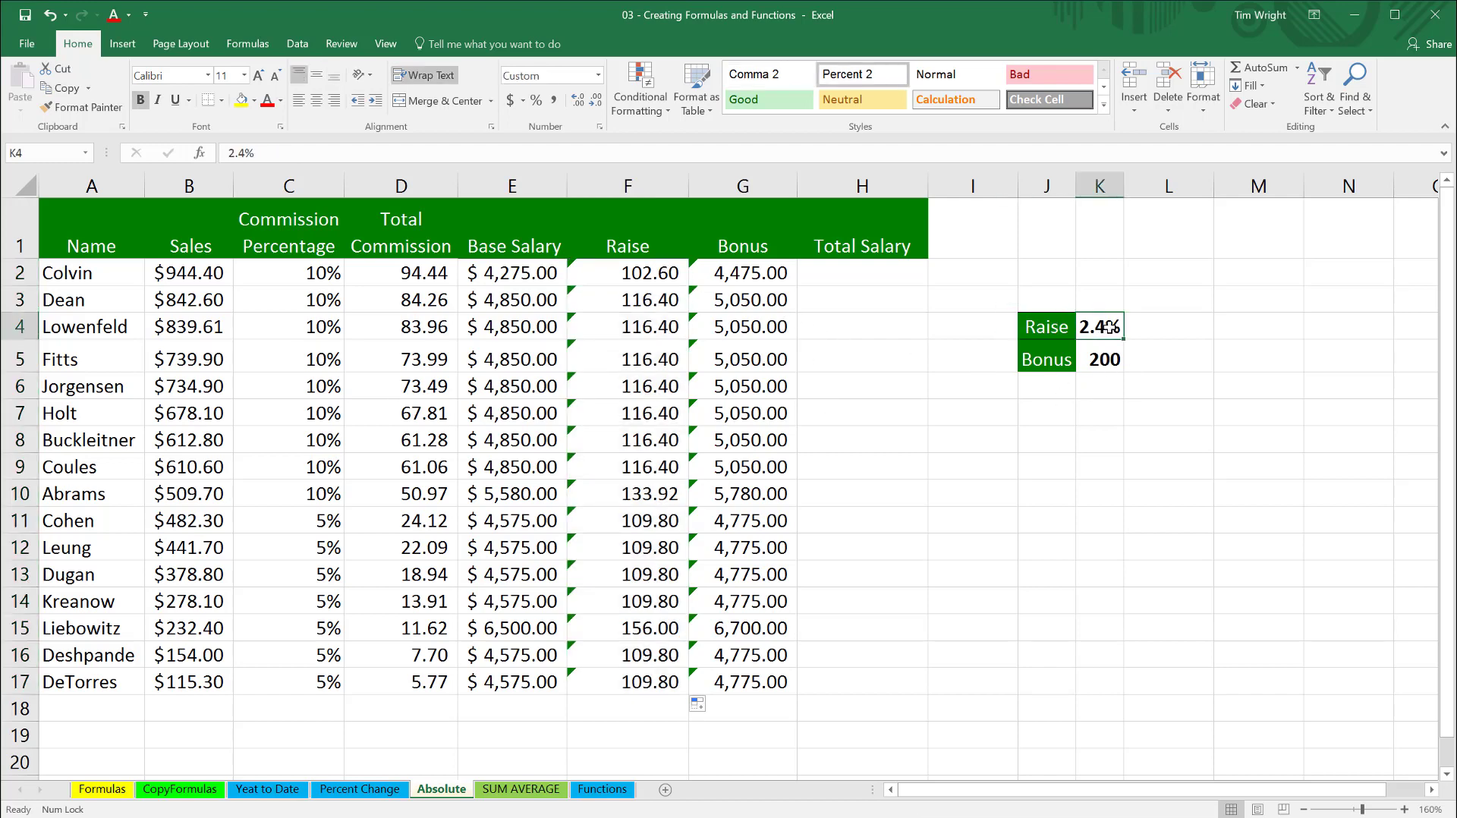
pyautogui.doubleClick(1110, 327)
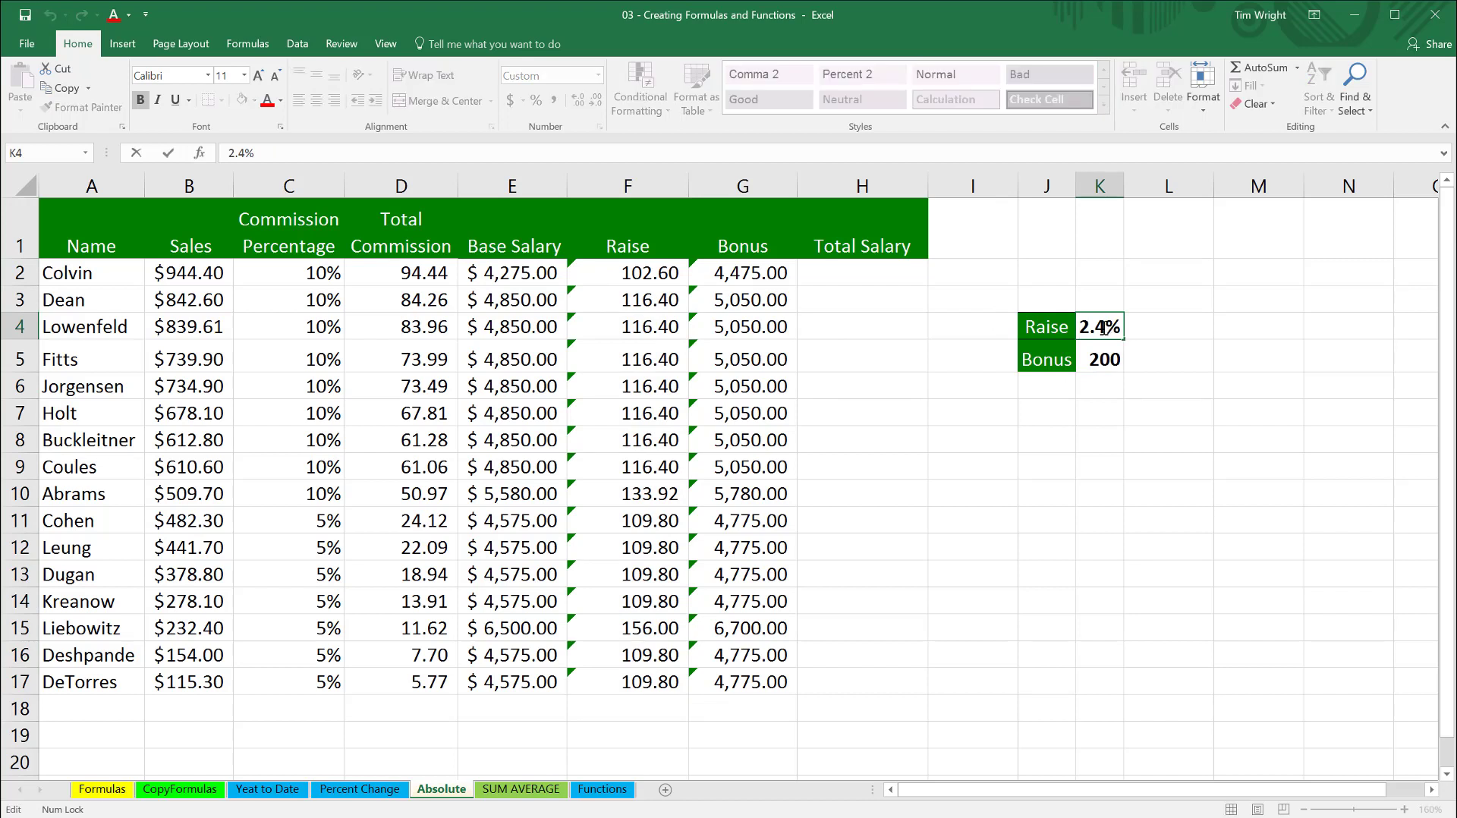
pyautogui.moveTo(1102, 327); pyautogui.dragTo(1096, 328)
pyautogui.write('6')
pyautogui.press('Return')
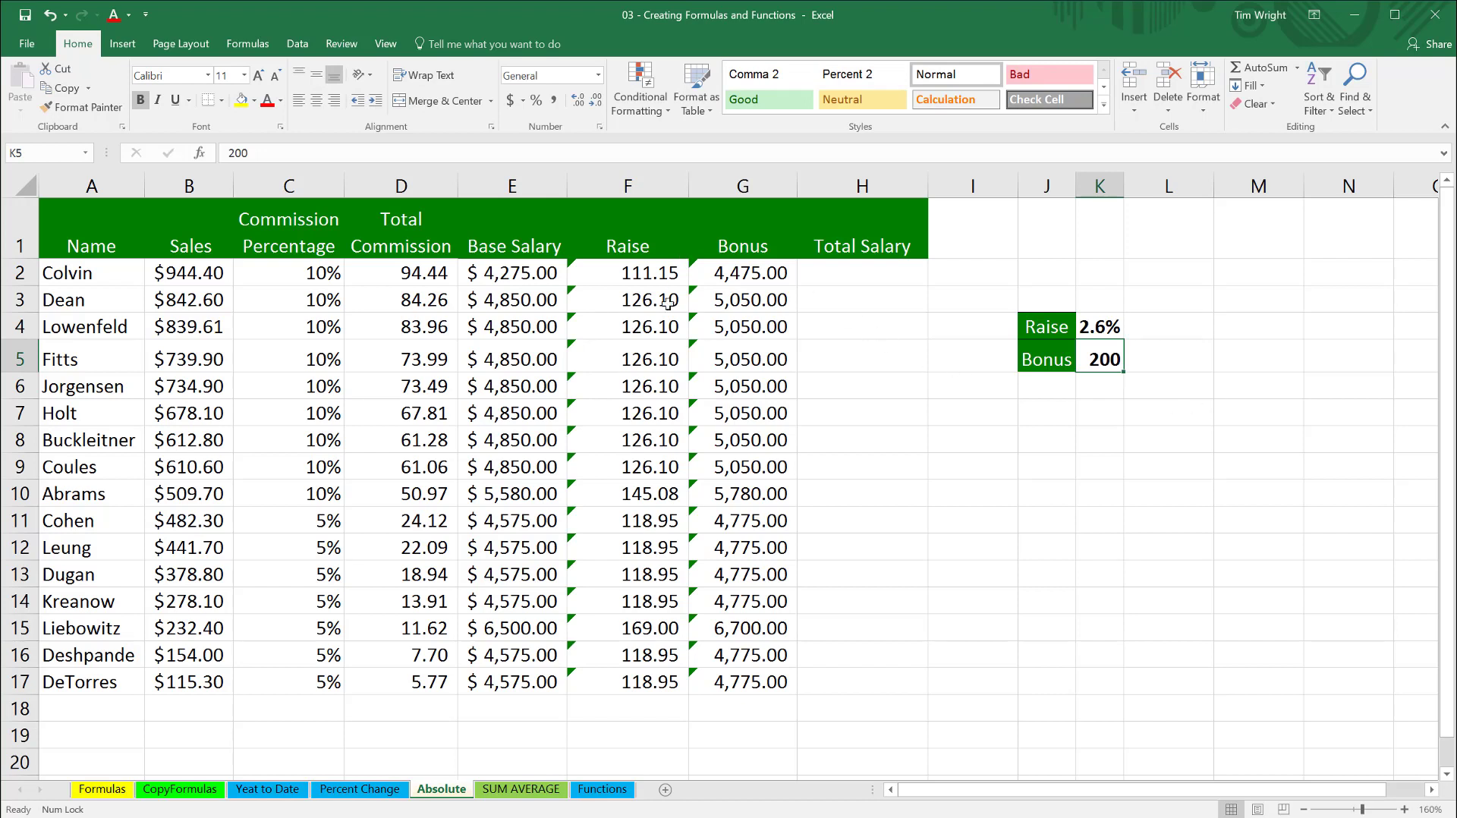
# - Set the bonus amount in K5 to 199
pyautogui.doubleClick(1106, 357)
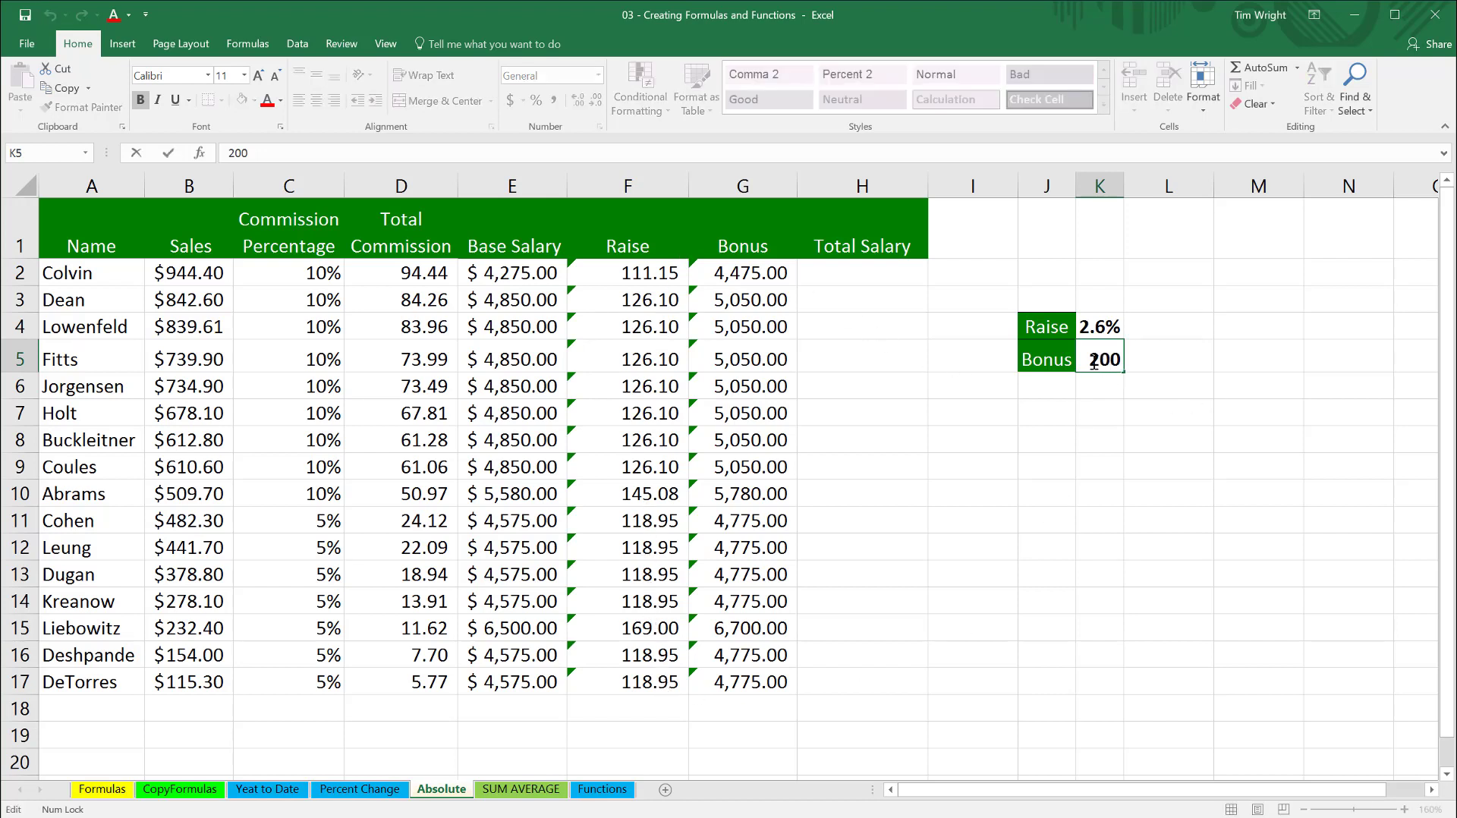
pyautogui.moveTo(1094, 362); pyautogui.dragTo(1125, 359)
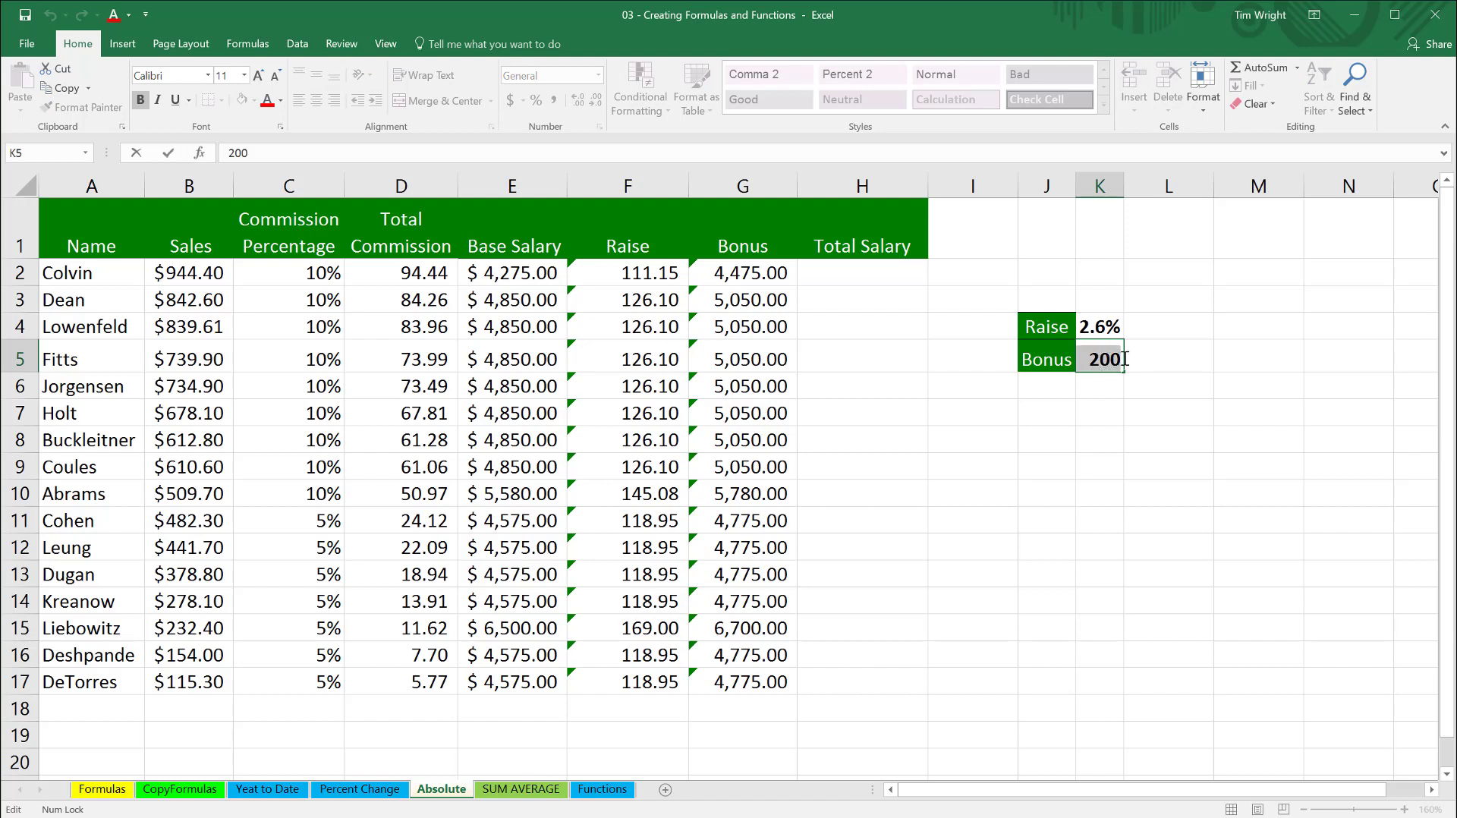
pyautogui.write('1')
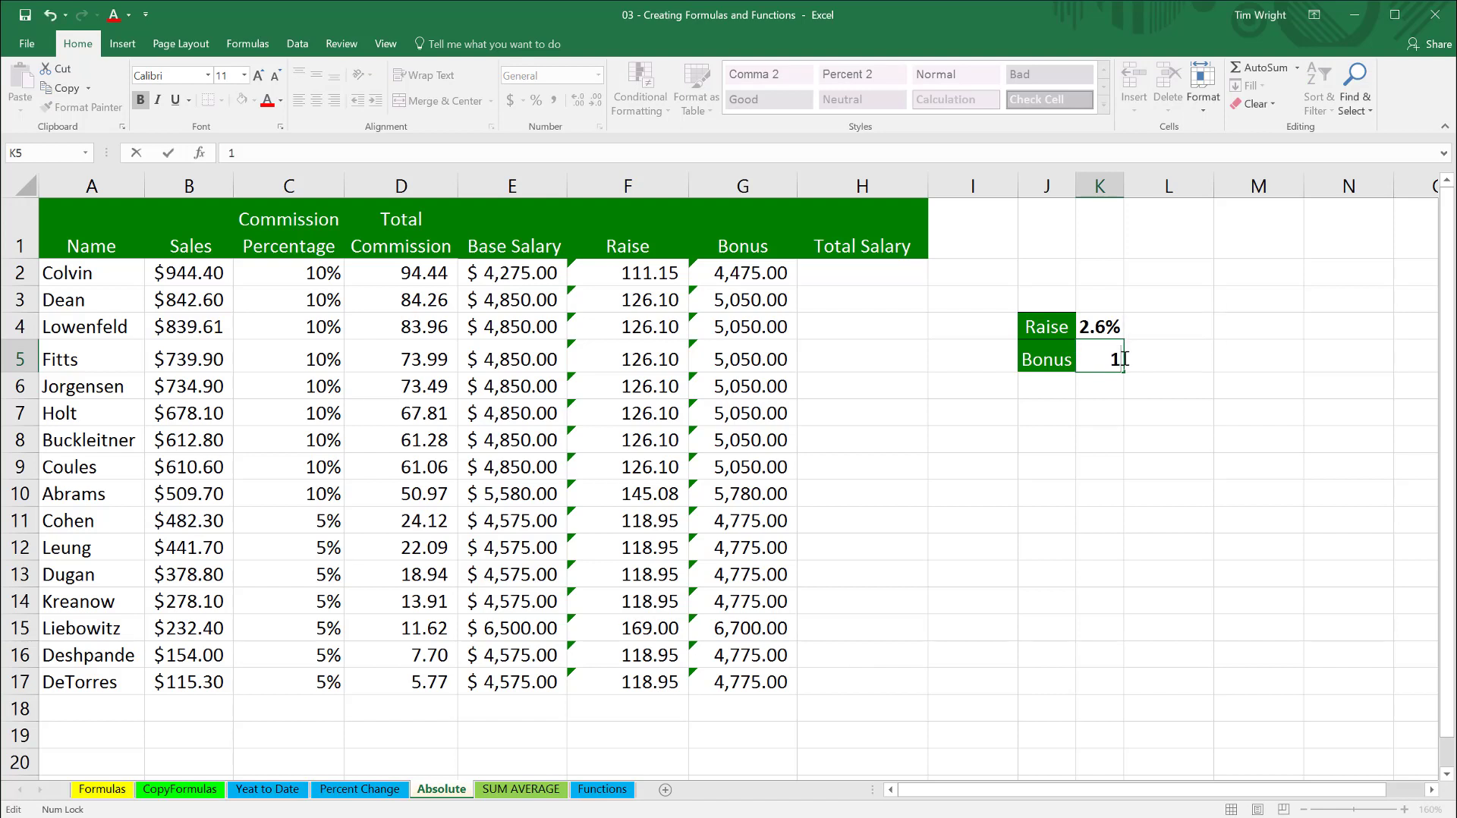
pyautogui.write('99')
pyautogui.press('Return')
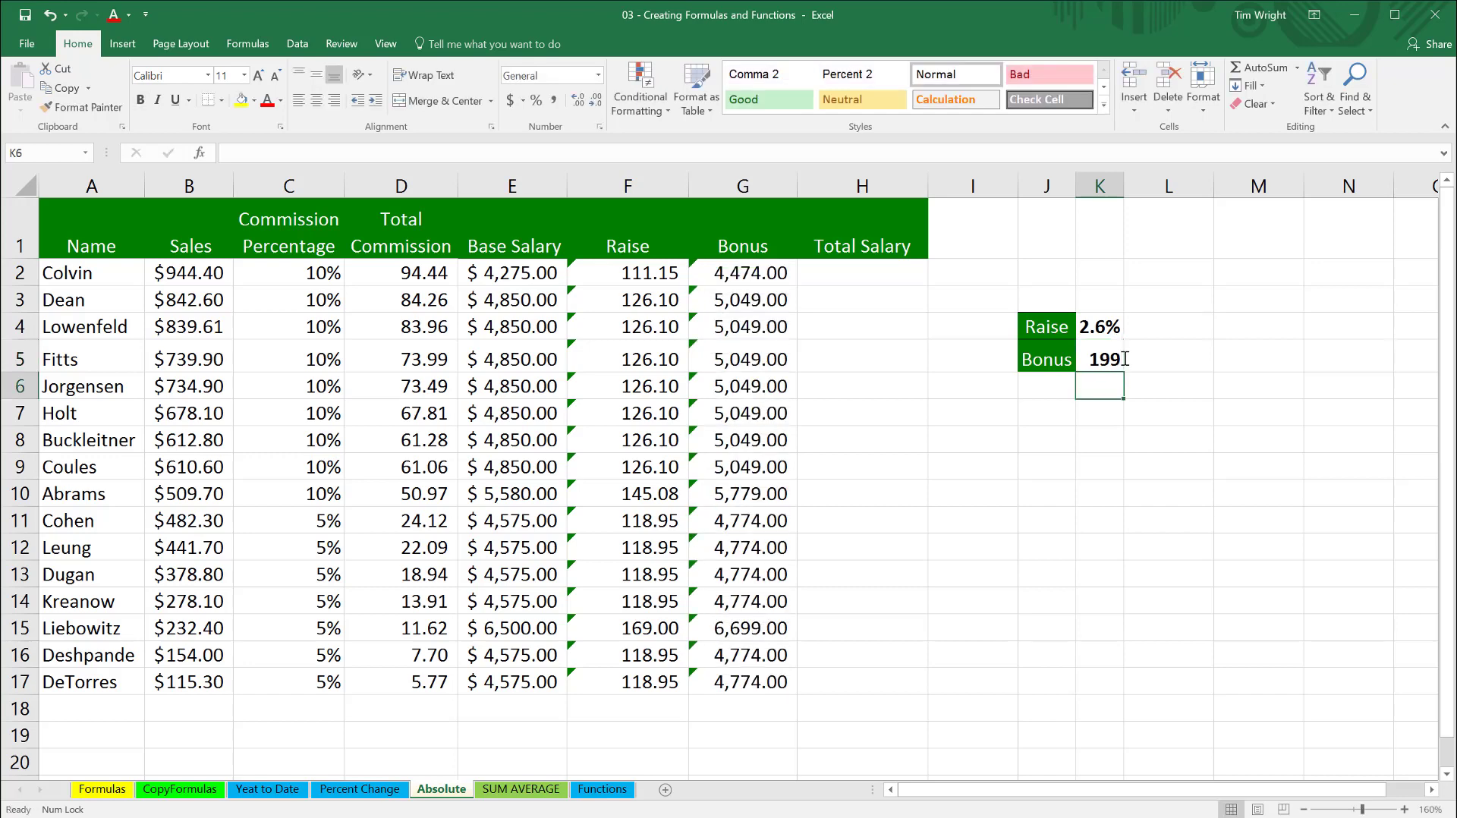